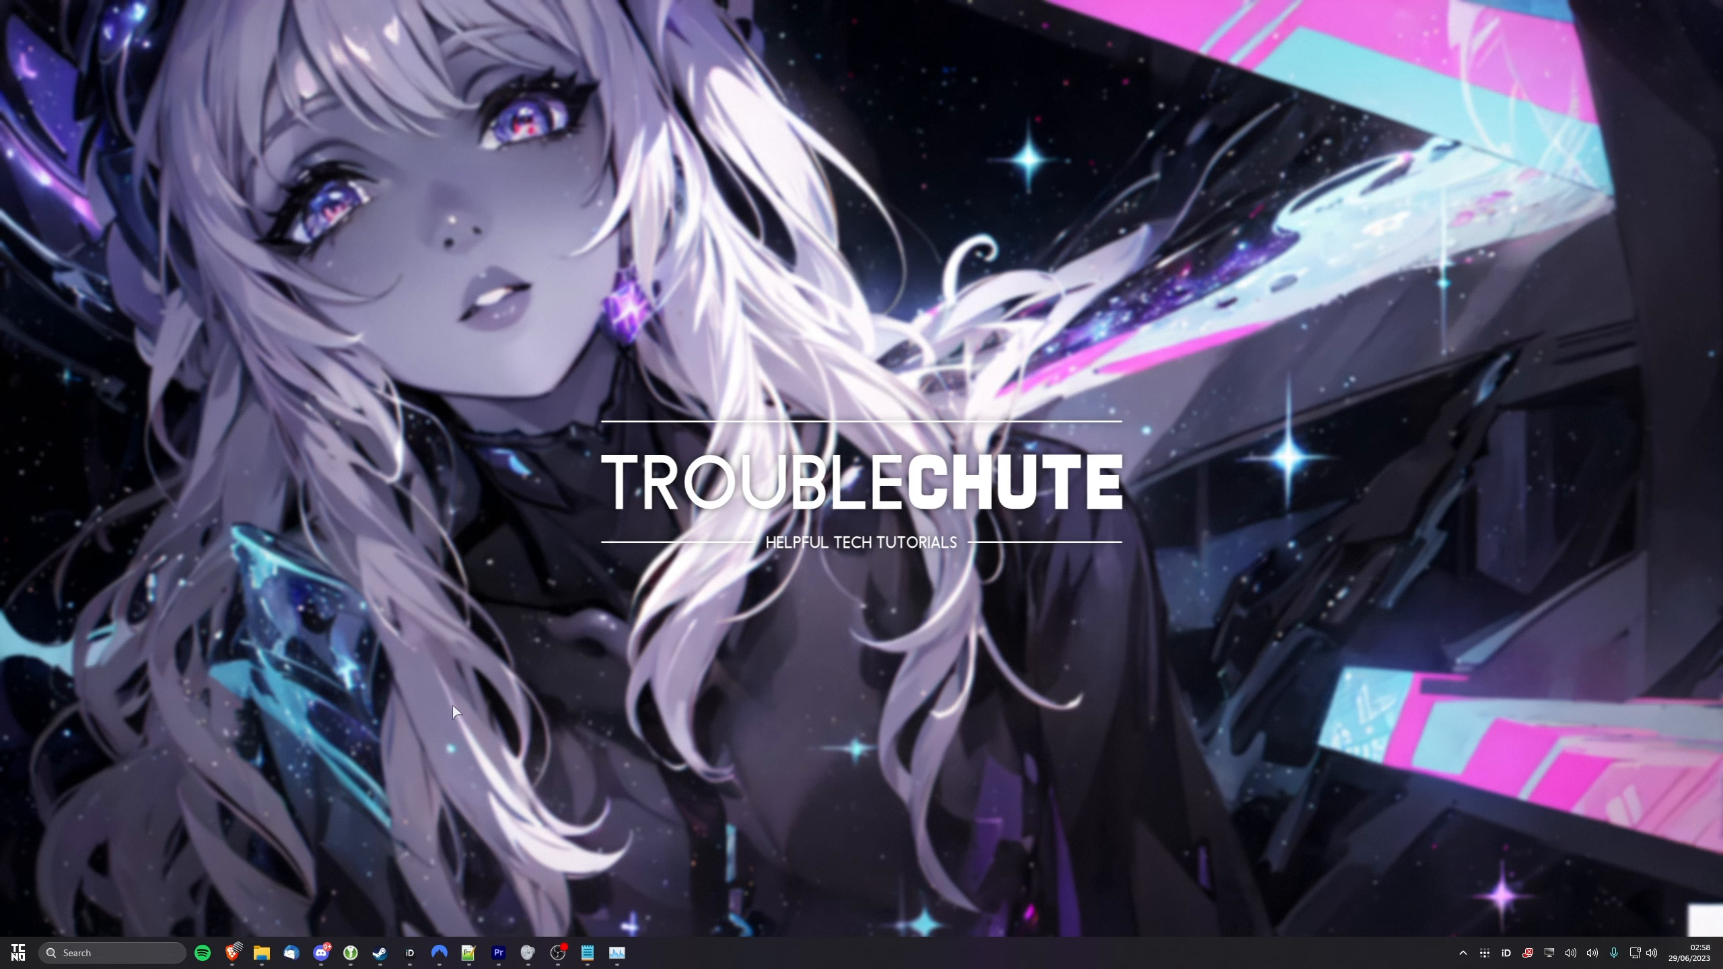
# In File Explorer, open the oobabooga_windows folder inside TCHT on the C: drive.
pyautogui.press('super+e')
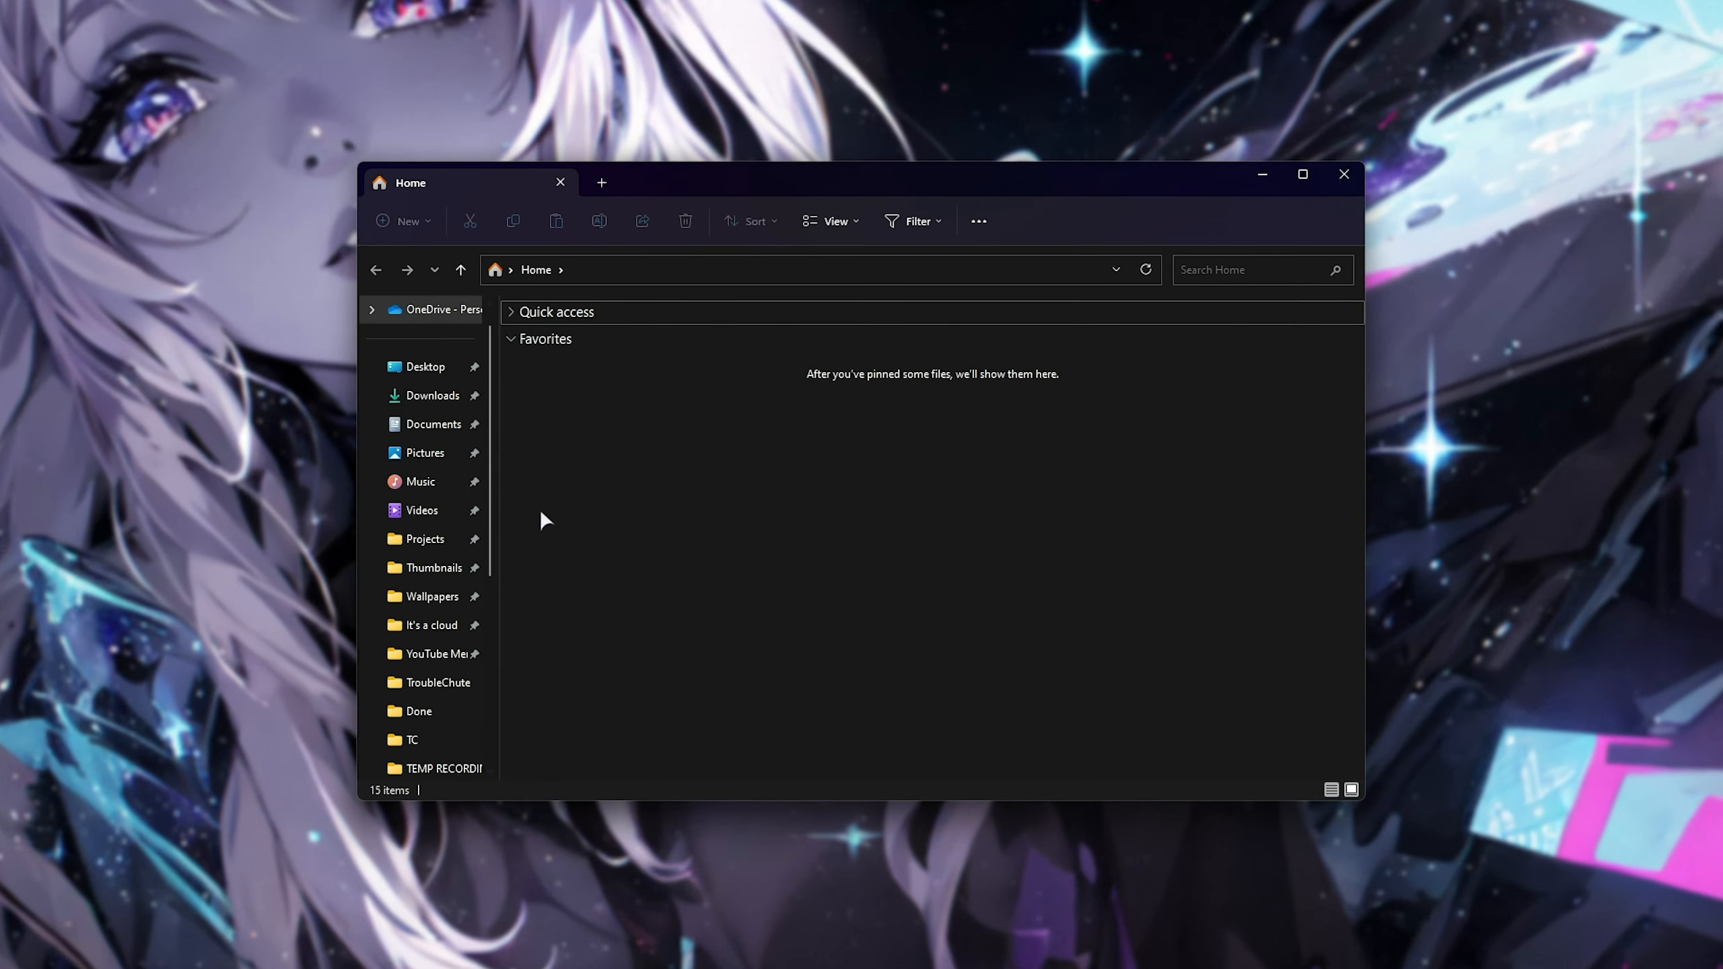
pyautogui.scroll(-5, 447, 536)
pyautogui.click(446, 568)
pyautogui.doubleClick(604, 721)
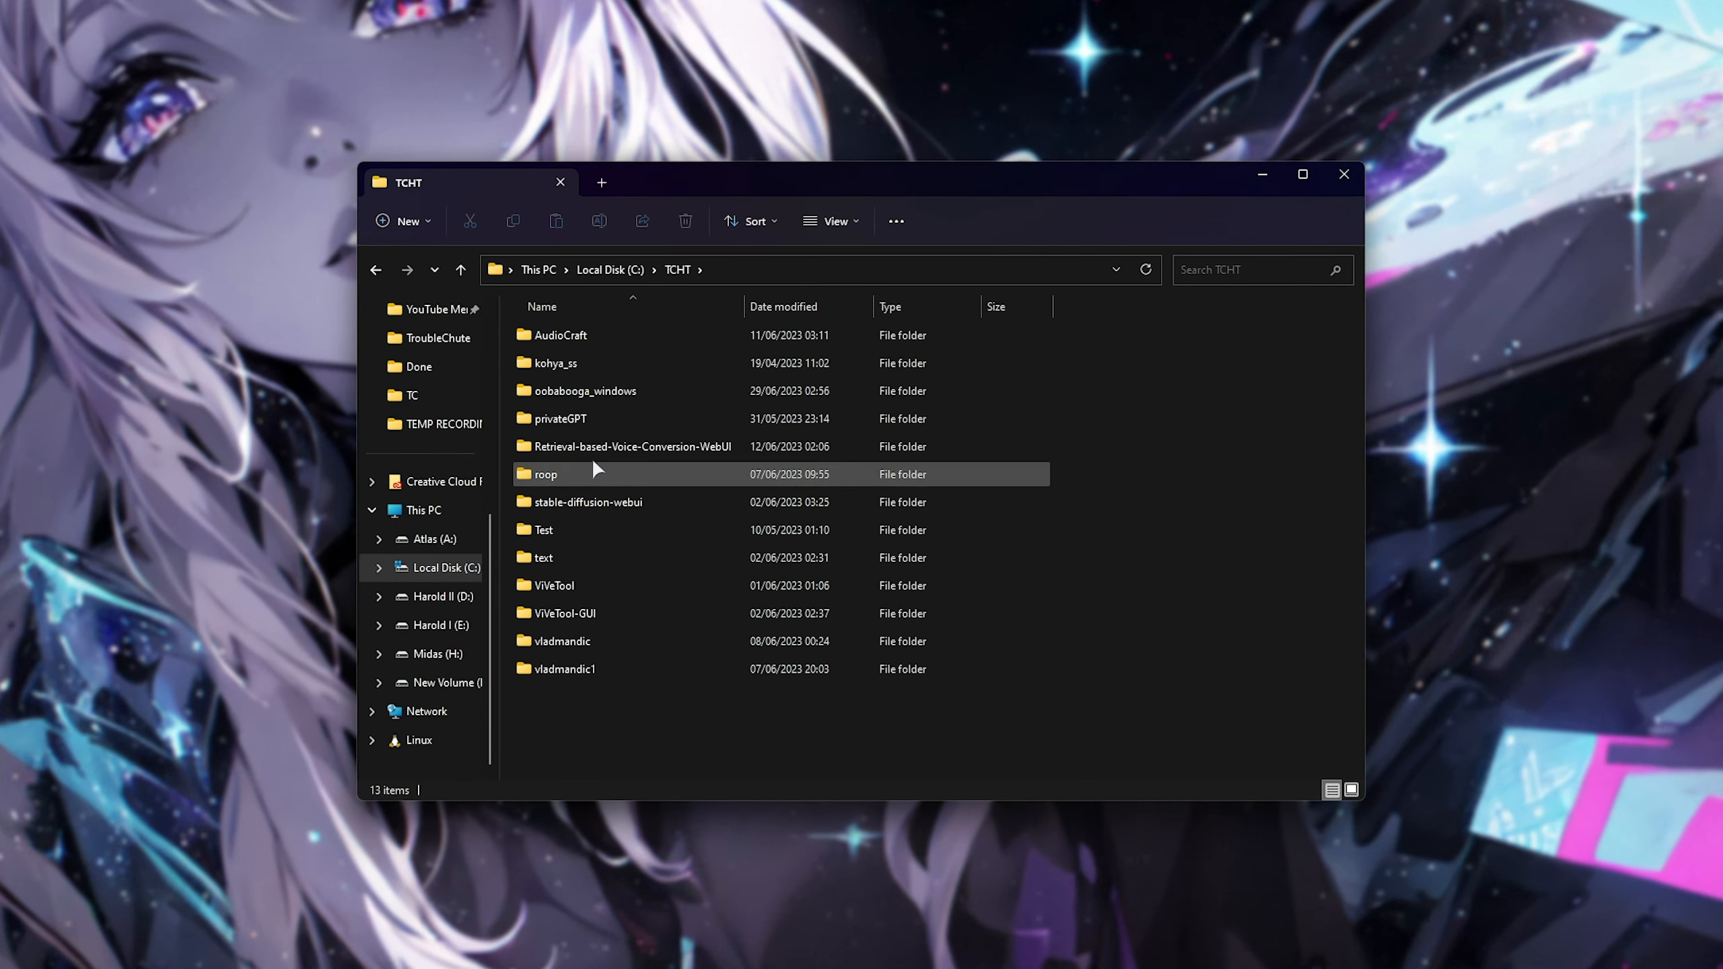
pyautogui.doubleClick(567, 391)
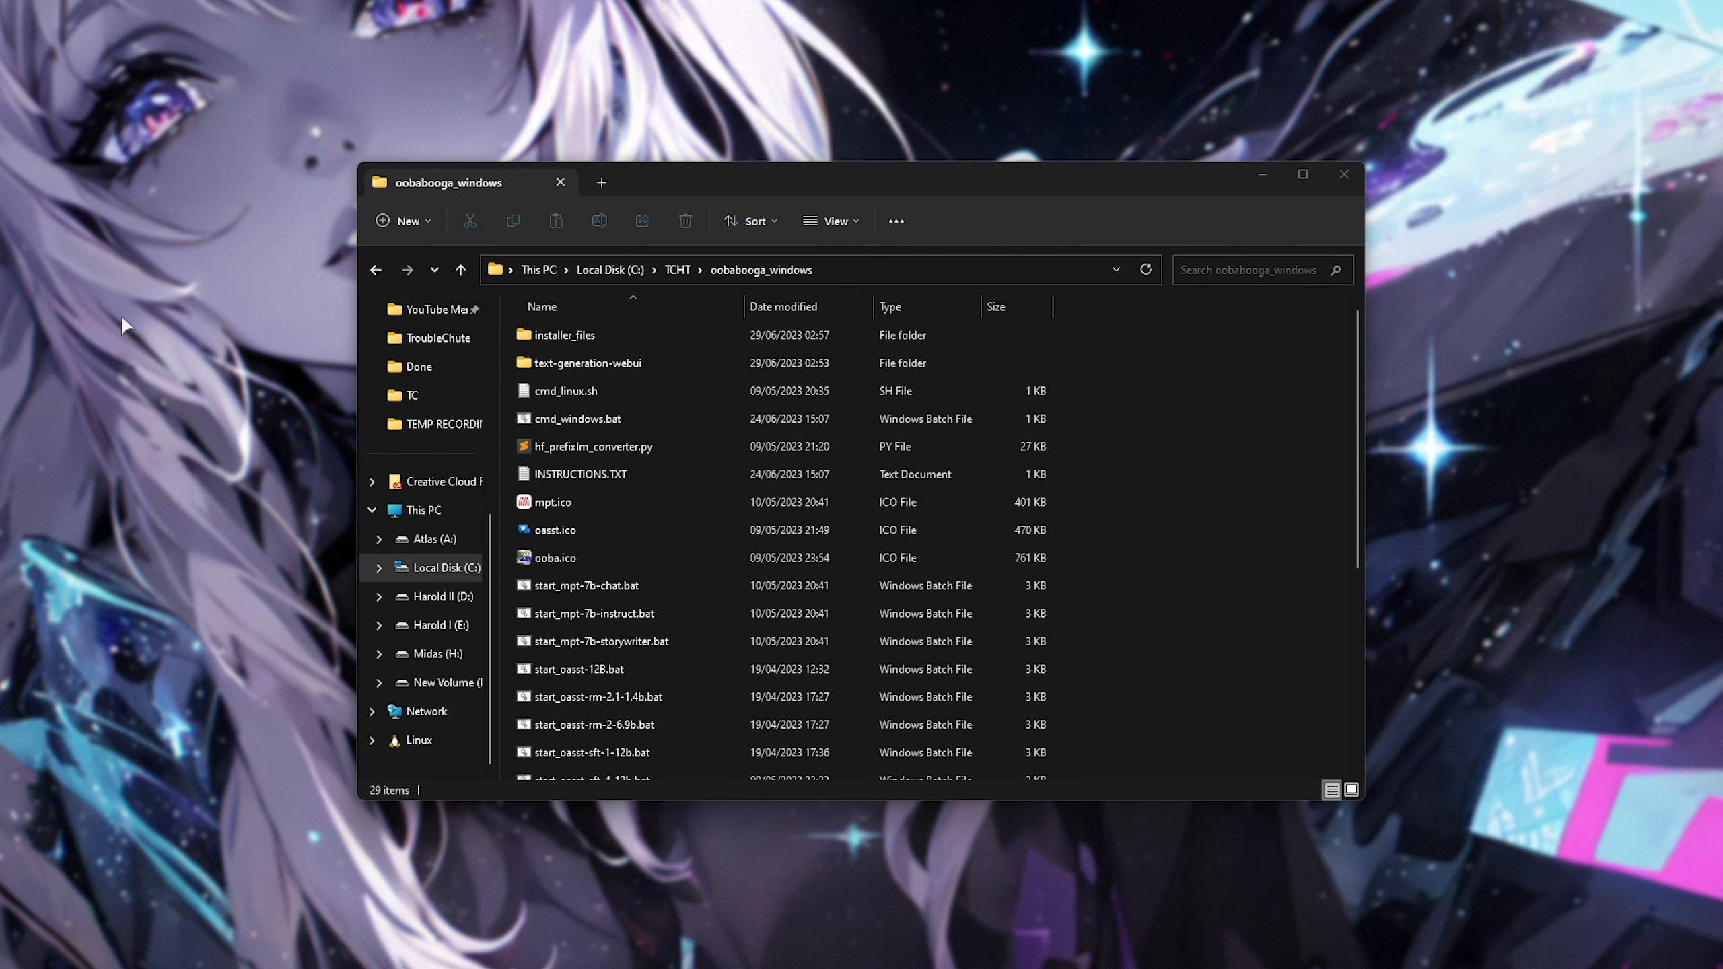
pyautogui.click(1251, 441)
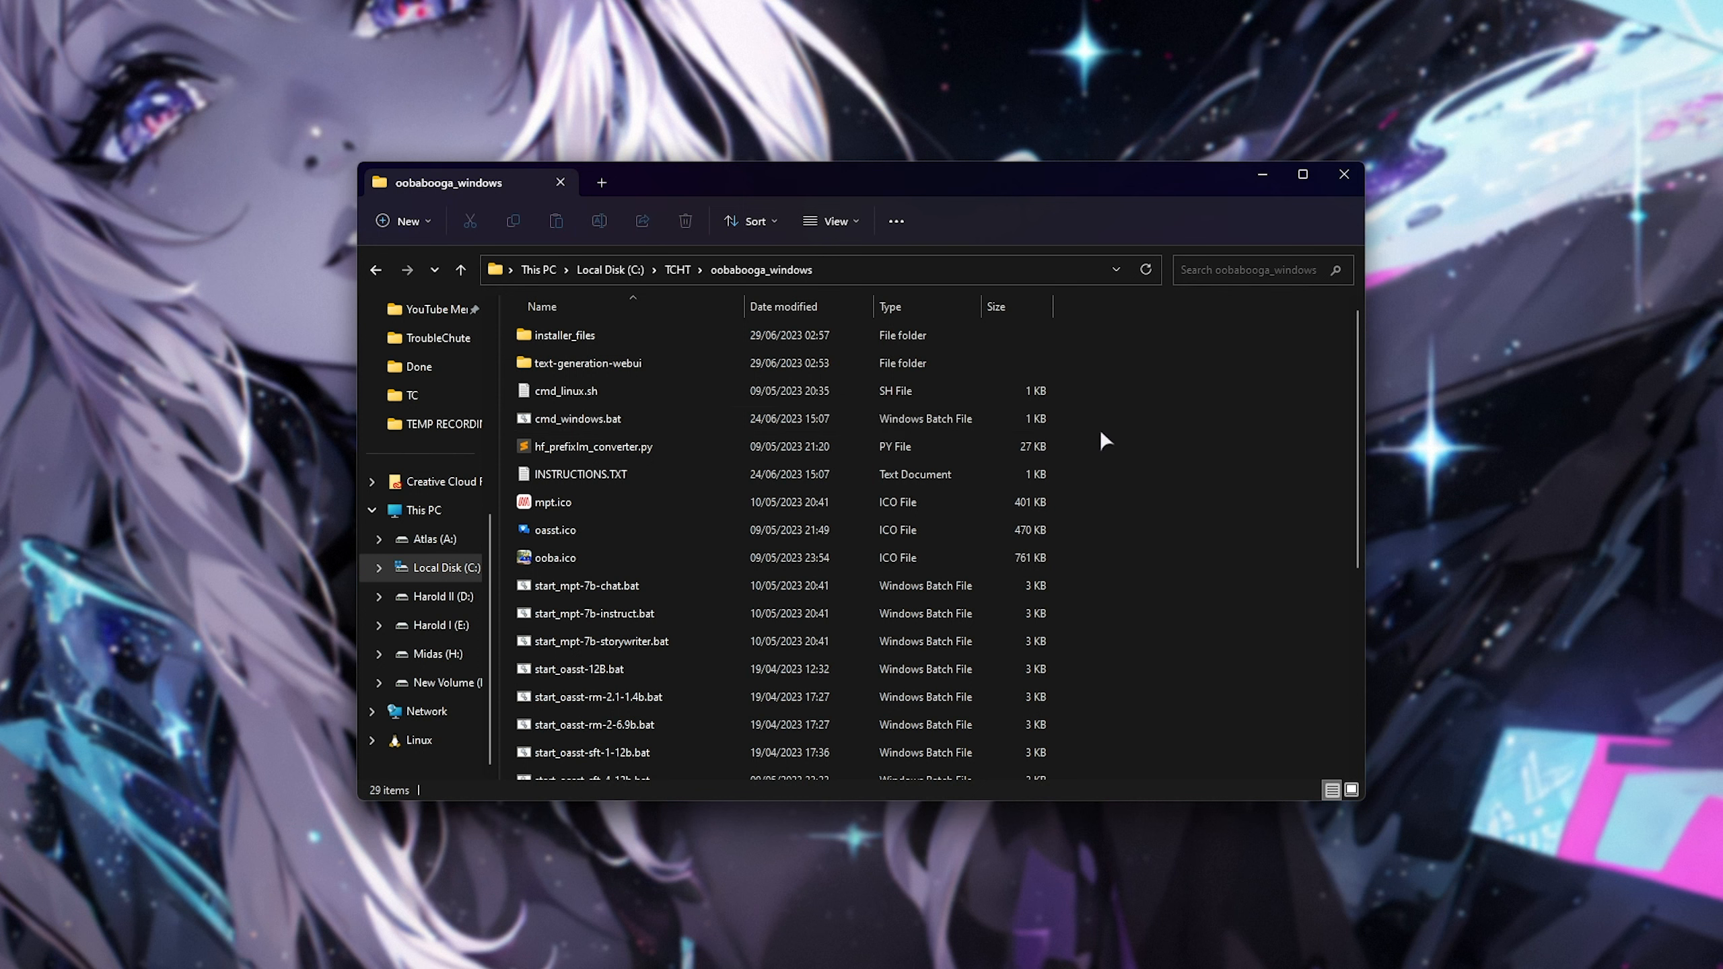
# Run update_windows.bat and dismiss its console once the update is done.
pyautogui.scroll(-4, 1100, 428)
pyautogui.click(657, 679)
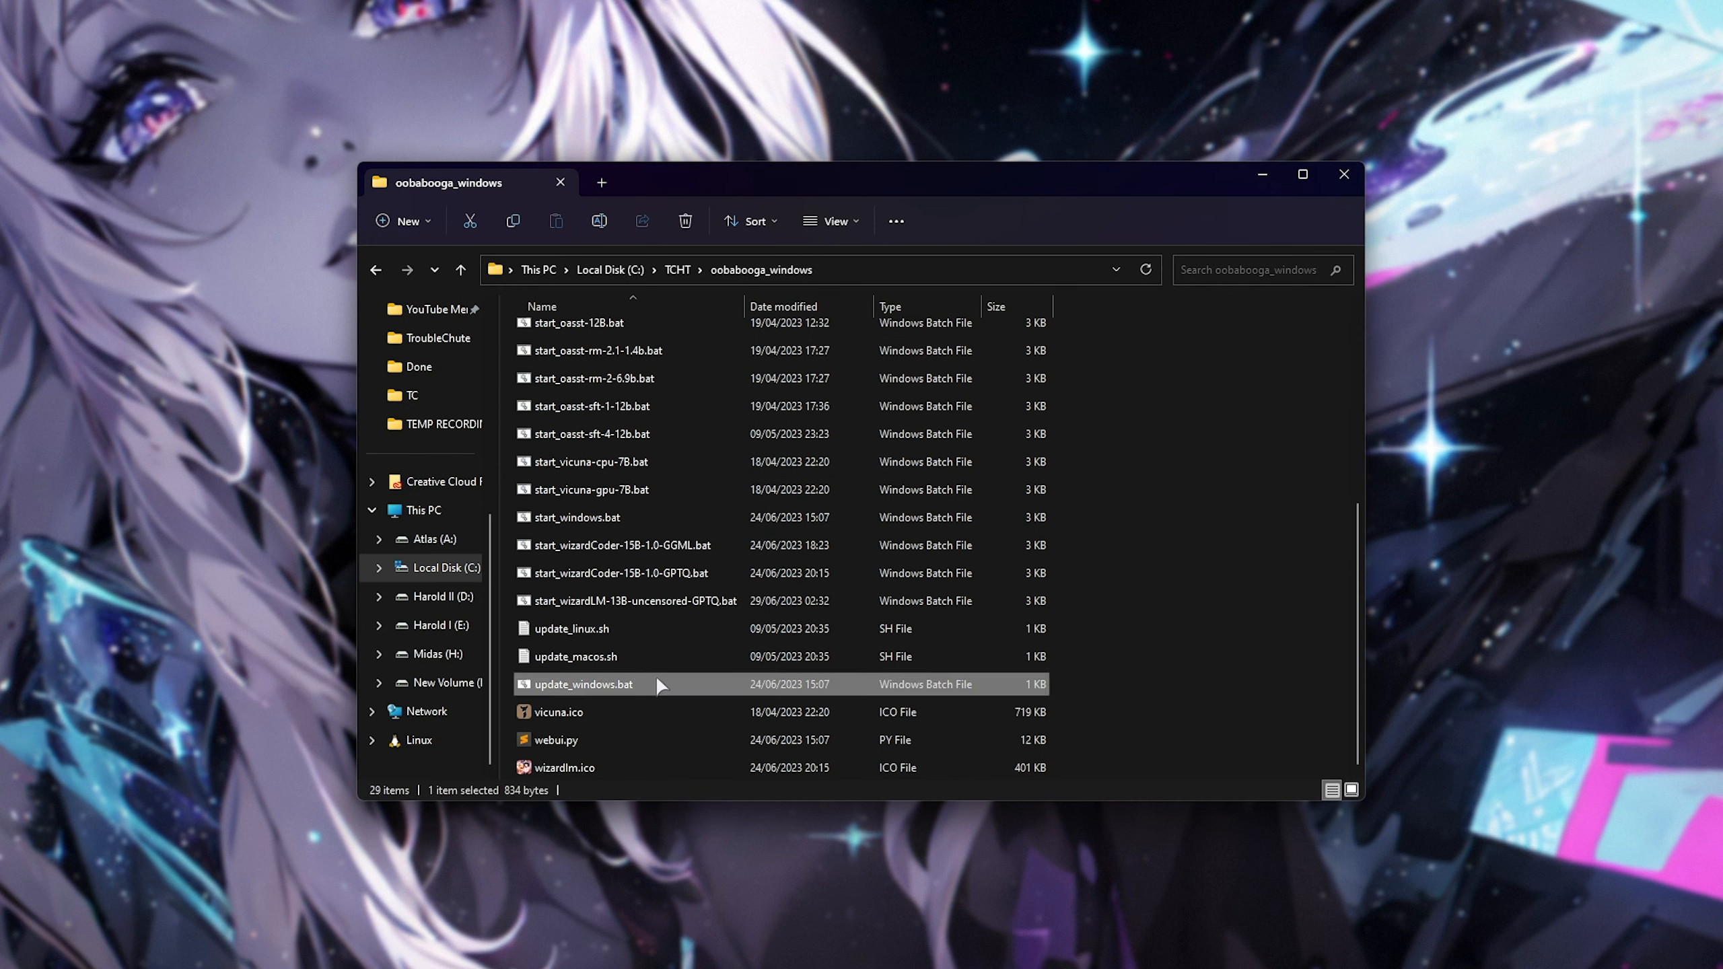
pyautogui.doubleClick(658, 680)
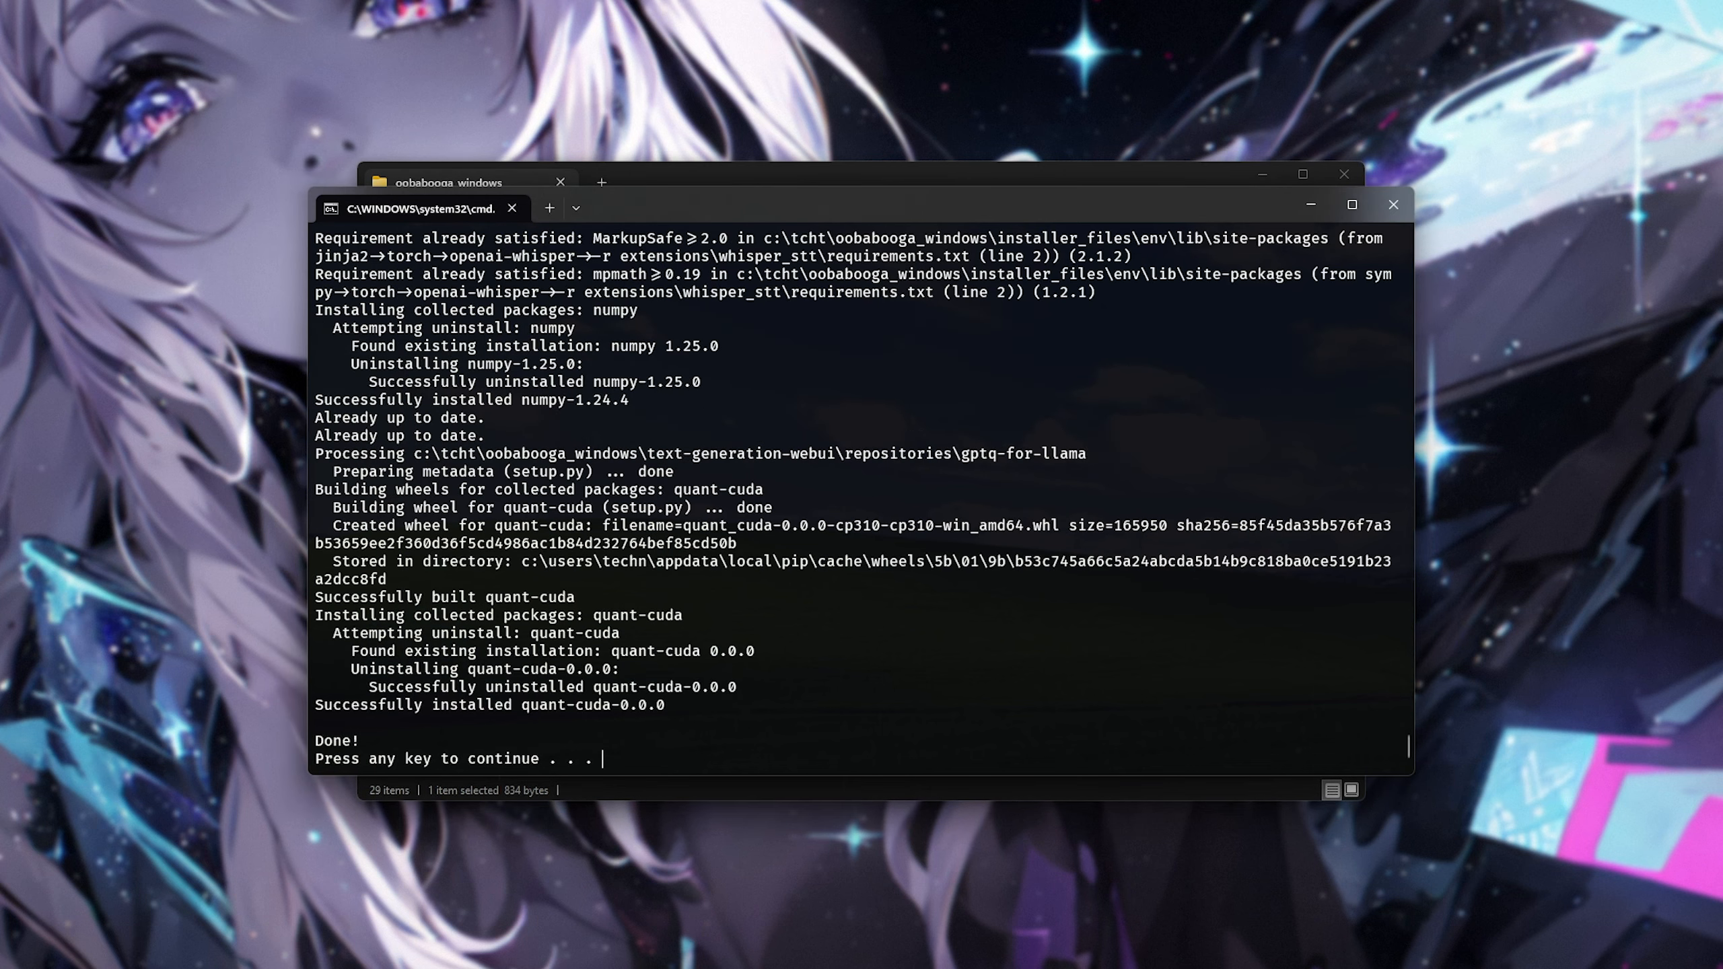
pyautogui.press('Return')
# Launch start_wizardLM-13B-uncensored-GPTQ.bat and move its console window over the folder window.
pyautogui.click(780, 603)
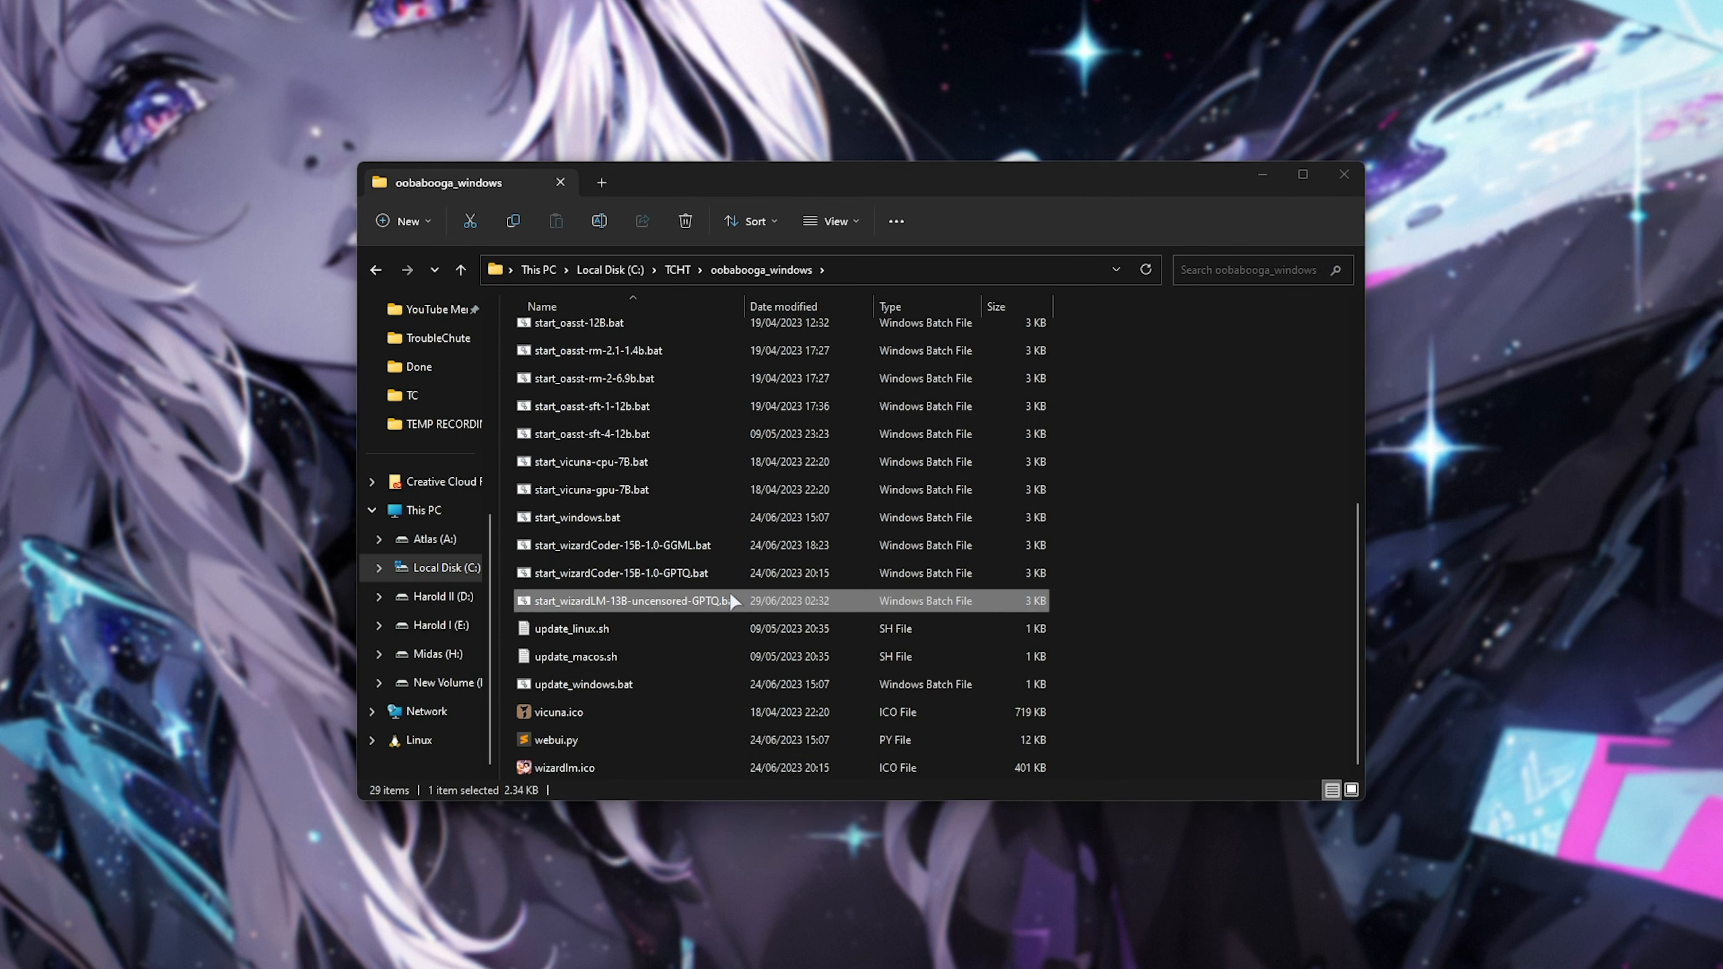
pyautogui.doubleClick(780, 602)
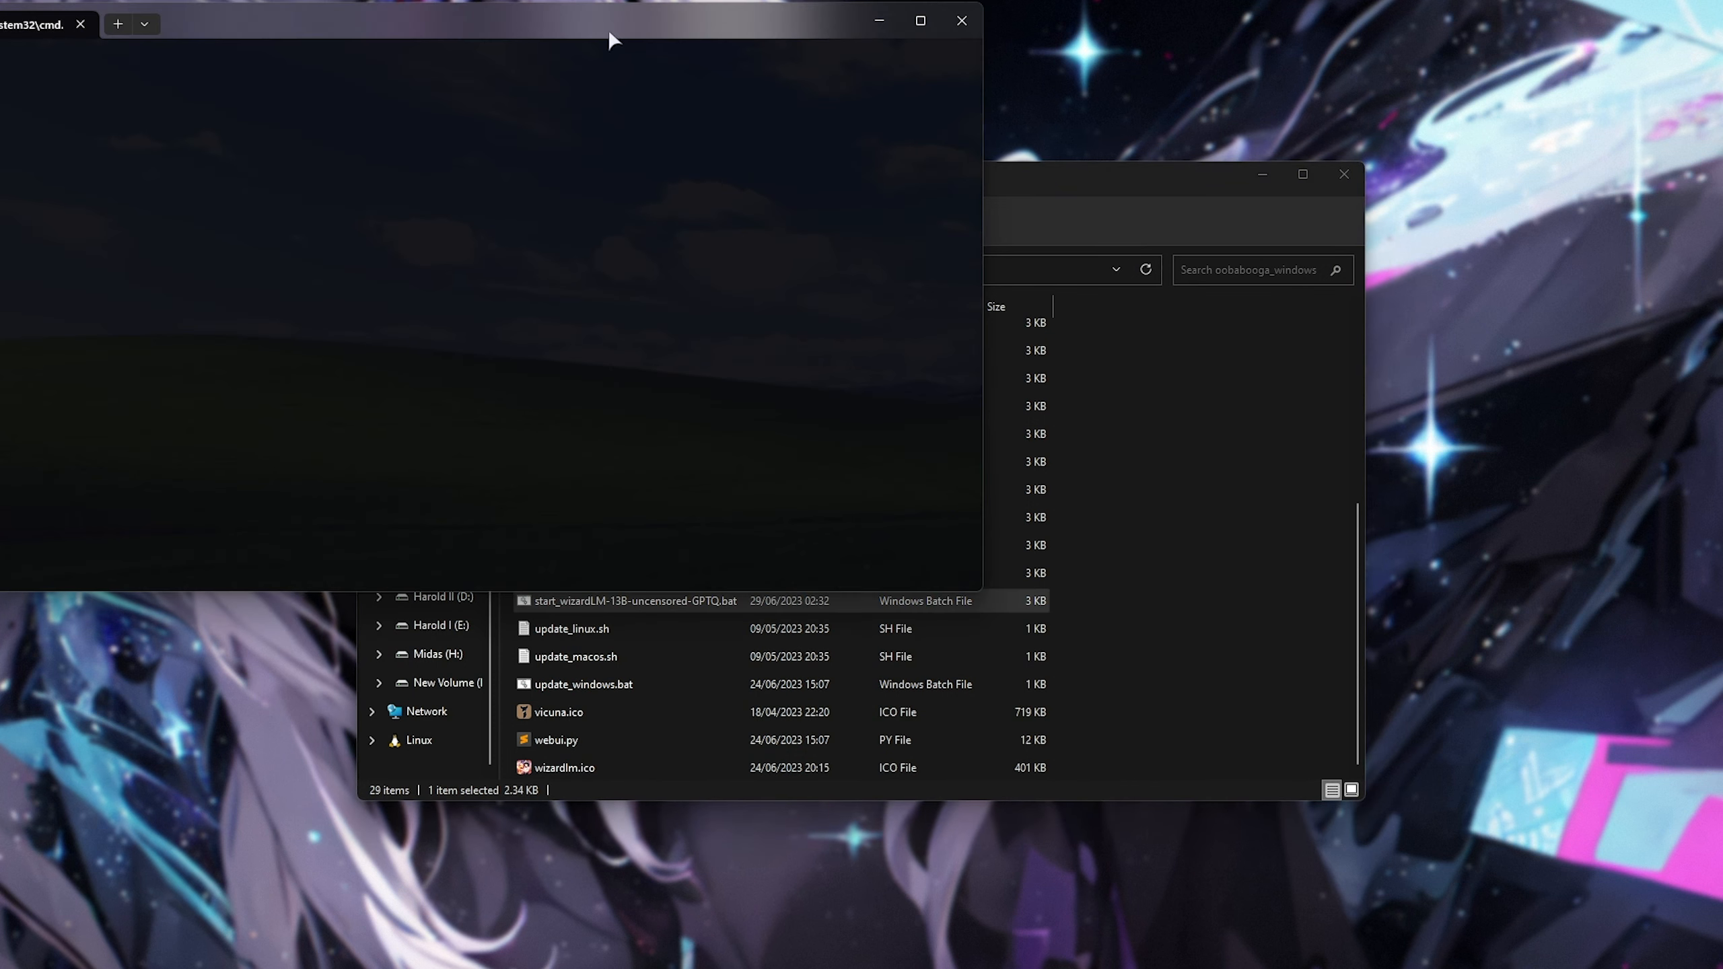
pyautogui.moveTo(609, 28); pyautogui.dragTo(1040, 214)
# Open Task Manager to examine the GPU's dedicated memory usage while the model loads, and move it out of the way.
pyautogui.rightClick(786, 968)
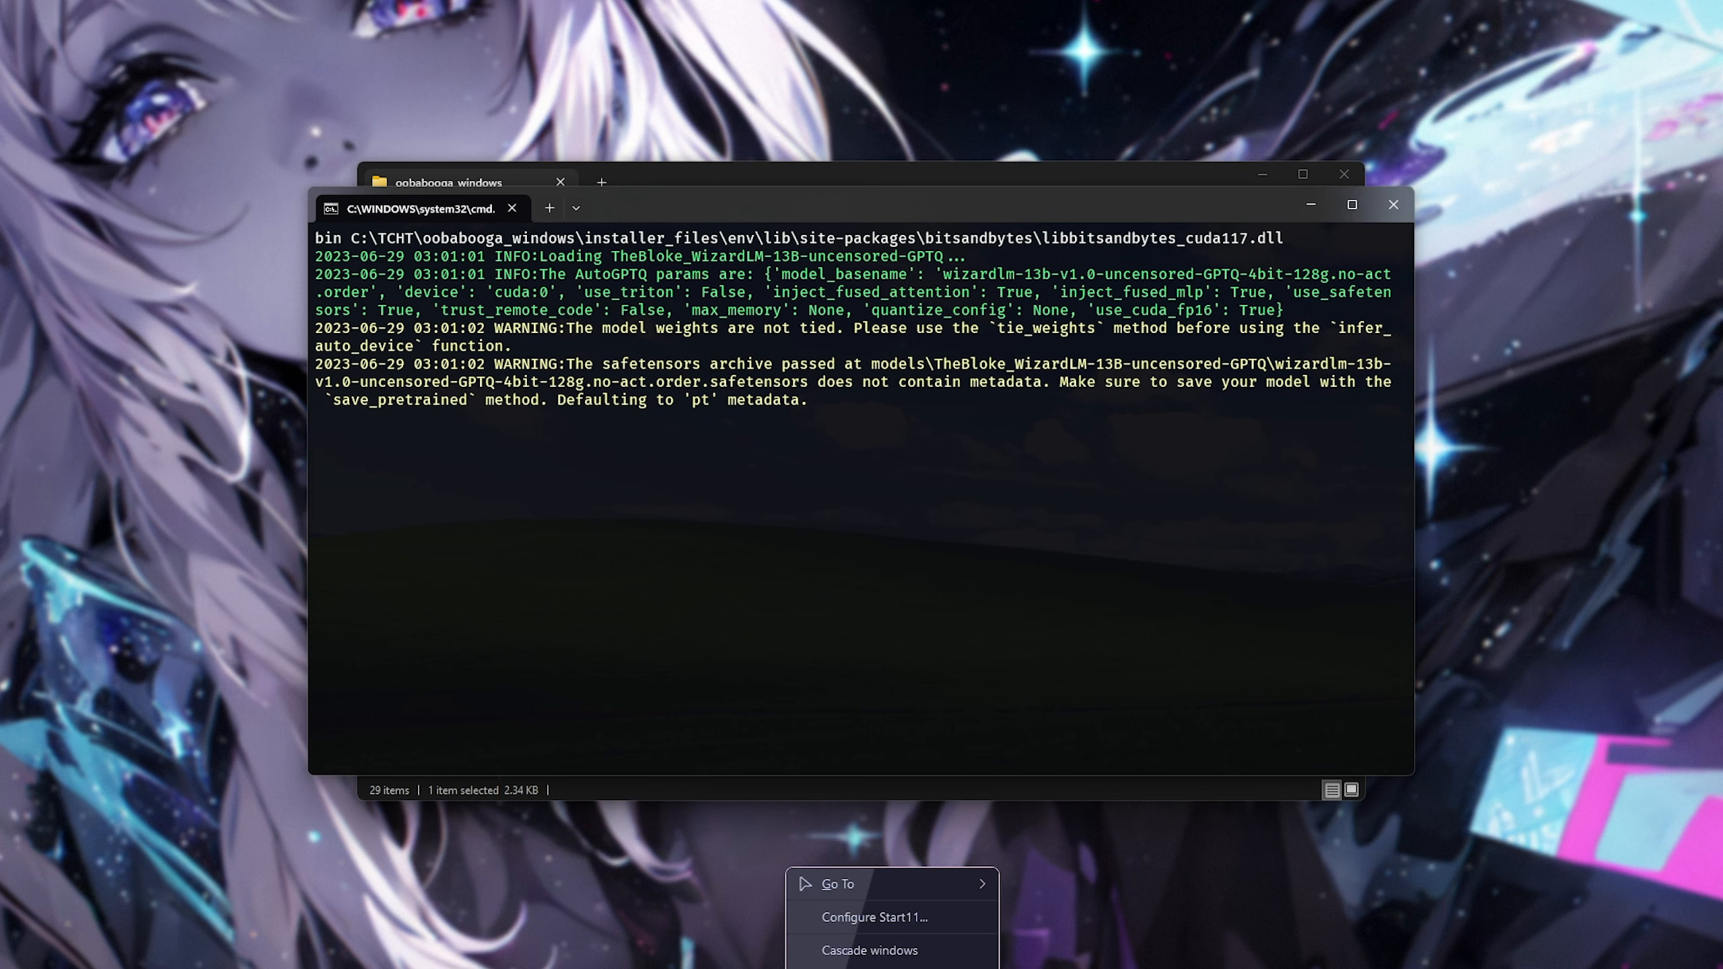
pyautogui.click(848, 967)
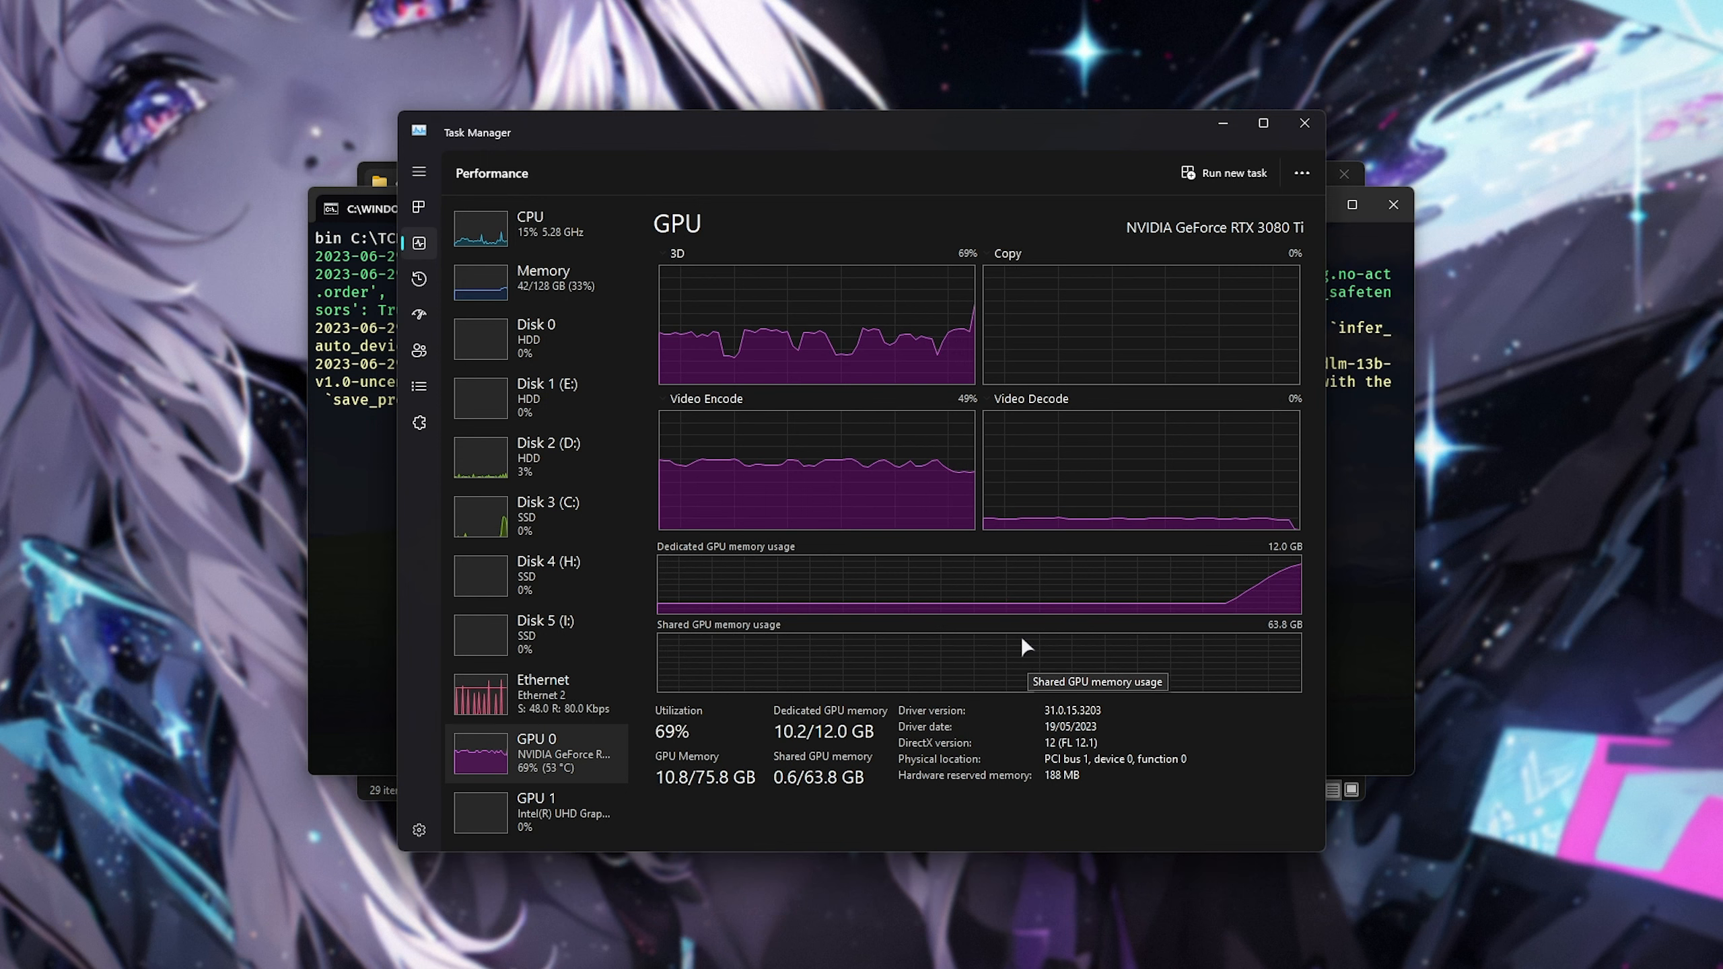
pyautogui.moveTo(1091, 133); pyautogui.dragTo(1722, 133)
pyautogui.click(1163, 424)
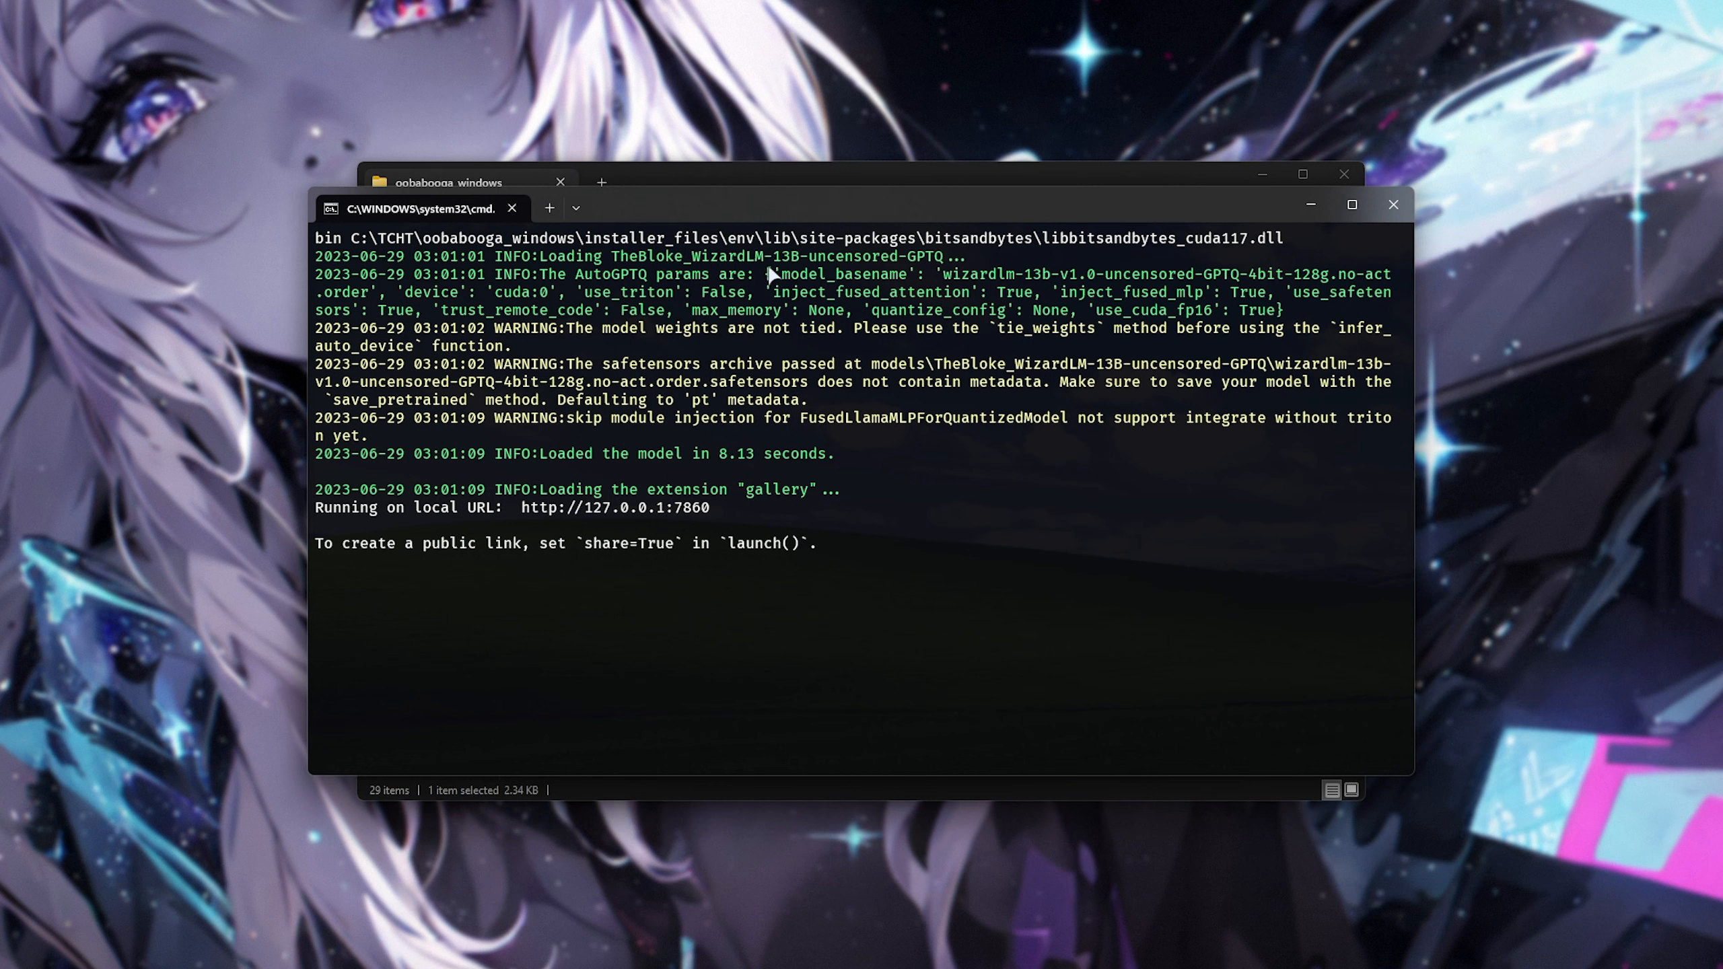
pyautogui.keyDown('ctrl'); pyautogui.click(702, 505); pyautogui.keyUp('ctrl')
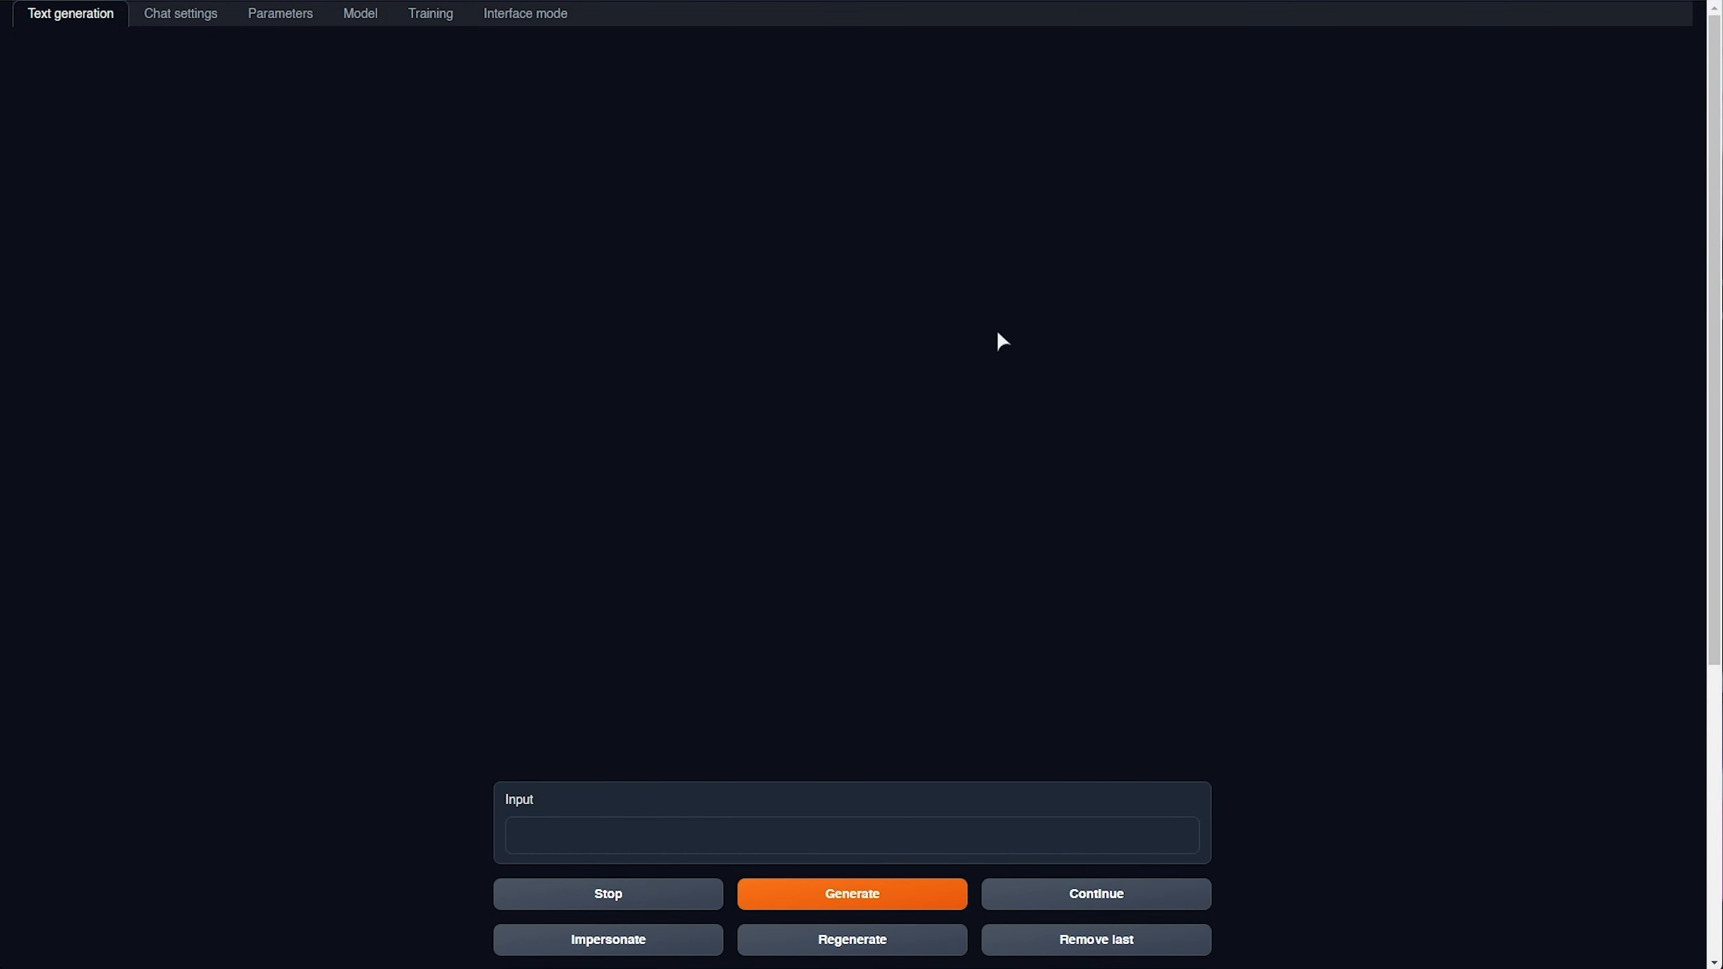
pyautogui.click(813, 832)
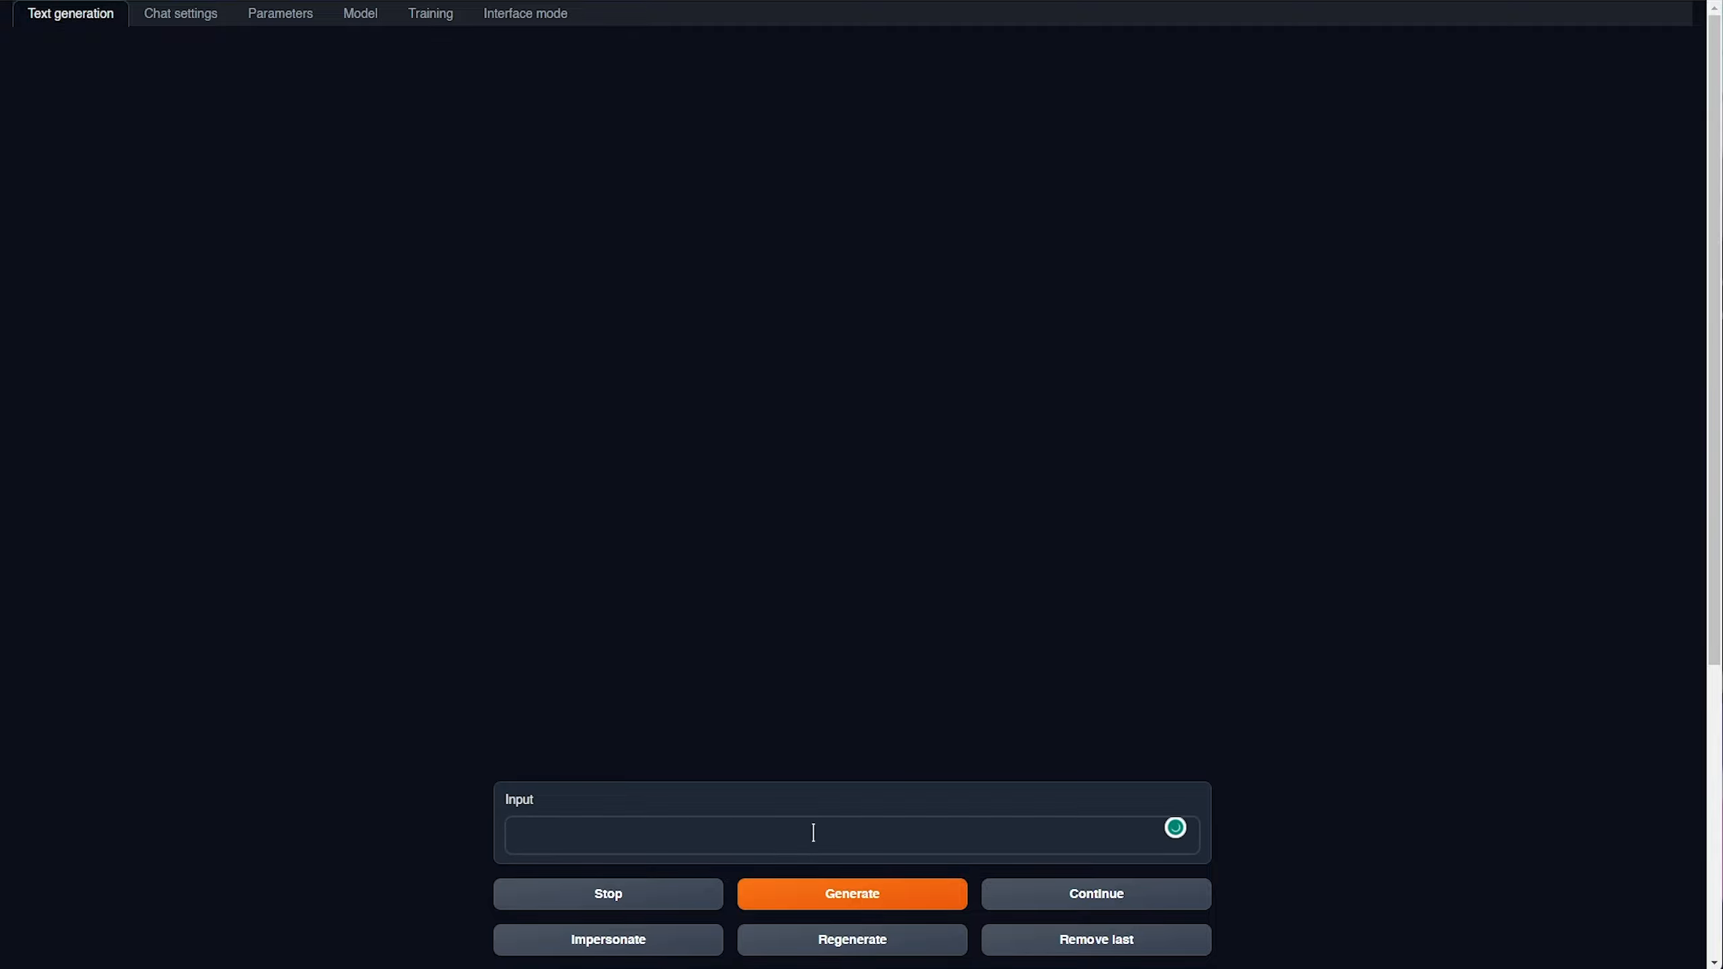
pyautogui.write('Hey! Write me a short poem.')
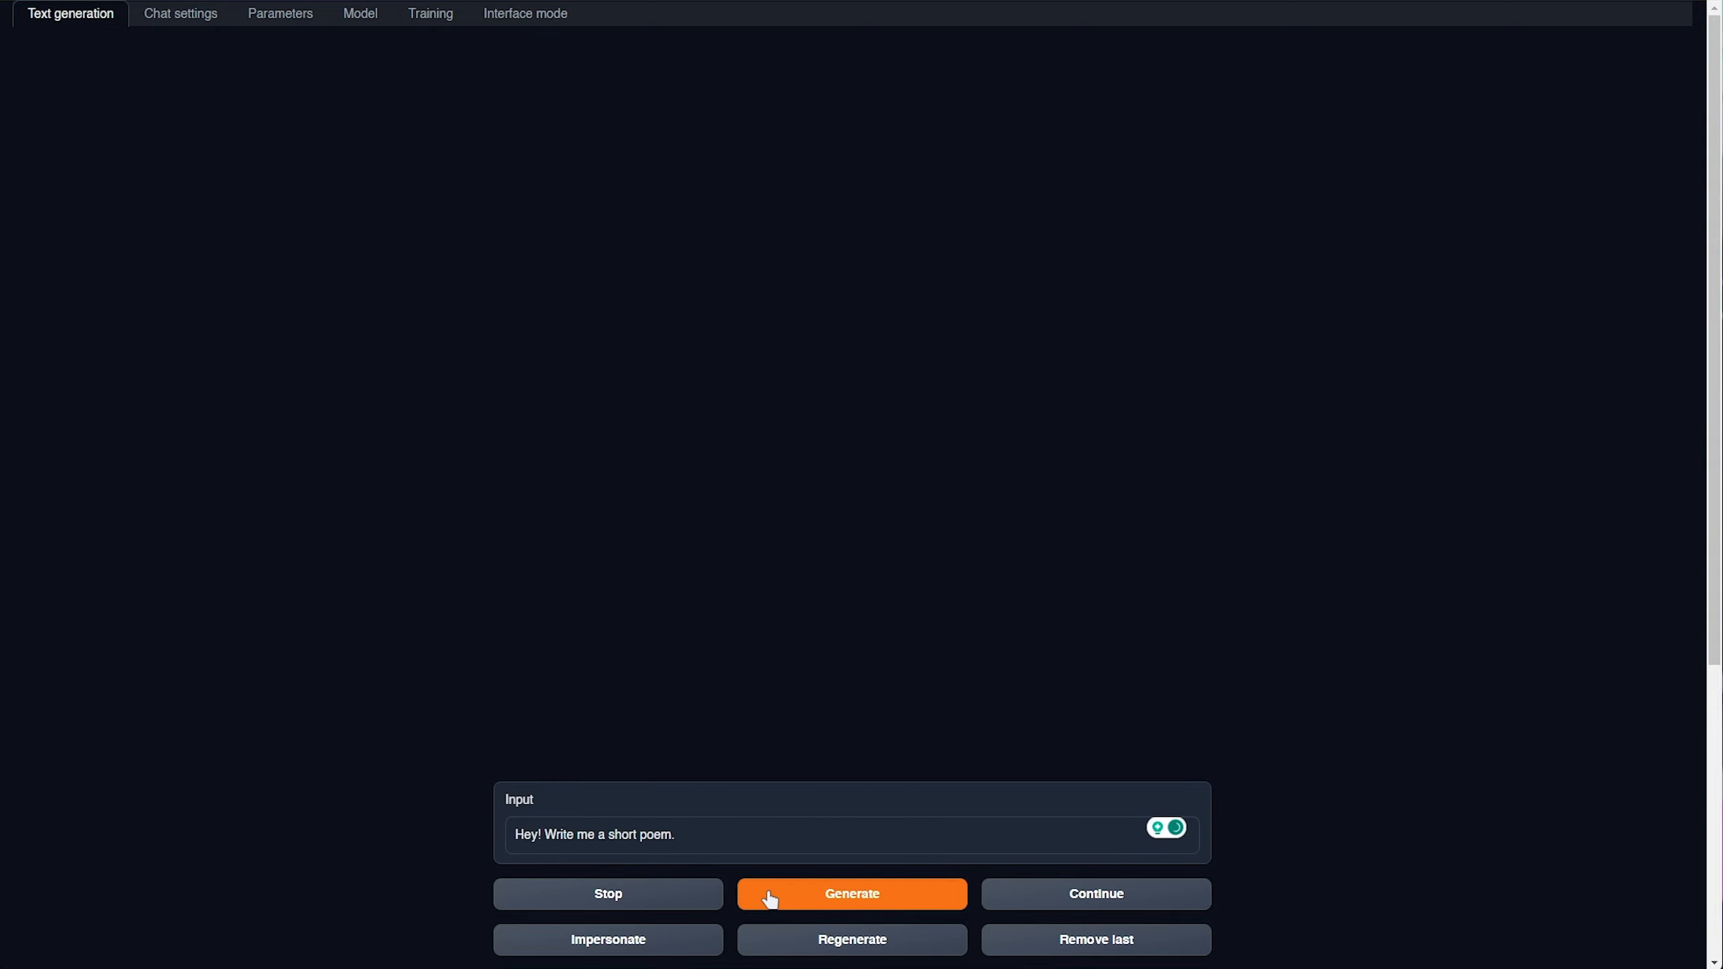
pyautogui.click(769, 899)
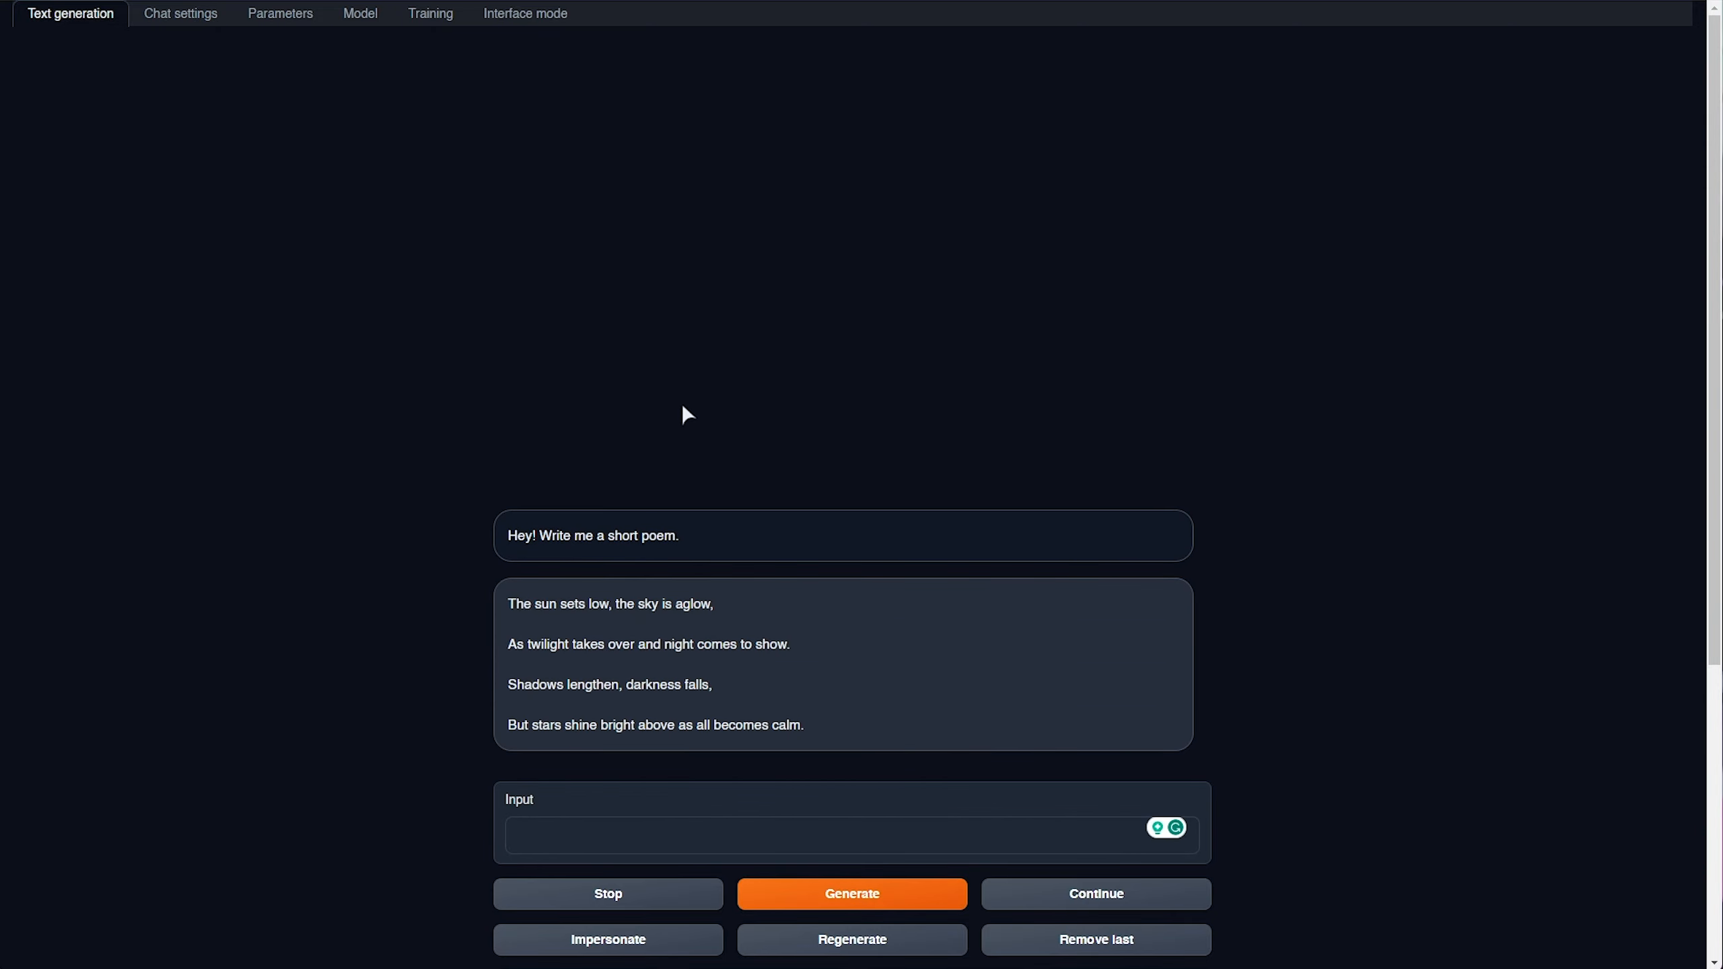
# Switch to the console and examine the generation time and tokens per second of the poem's output.
pyautogui.hotkey('alt', 'Tab')
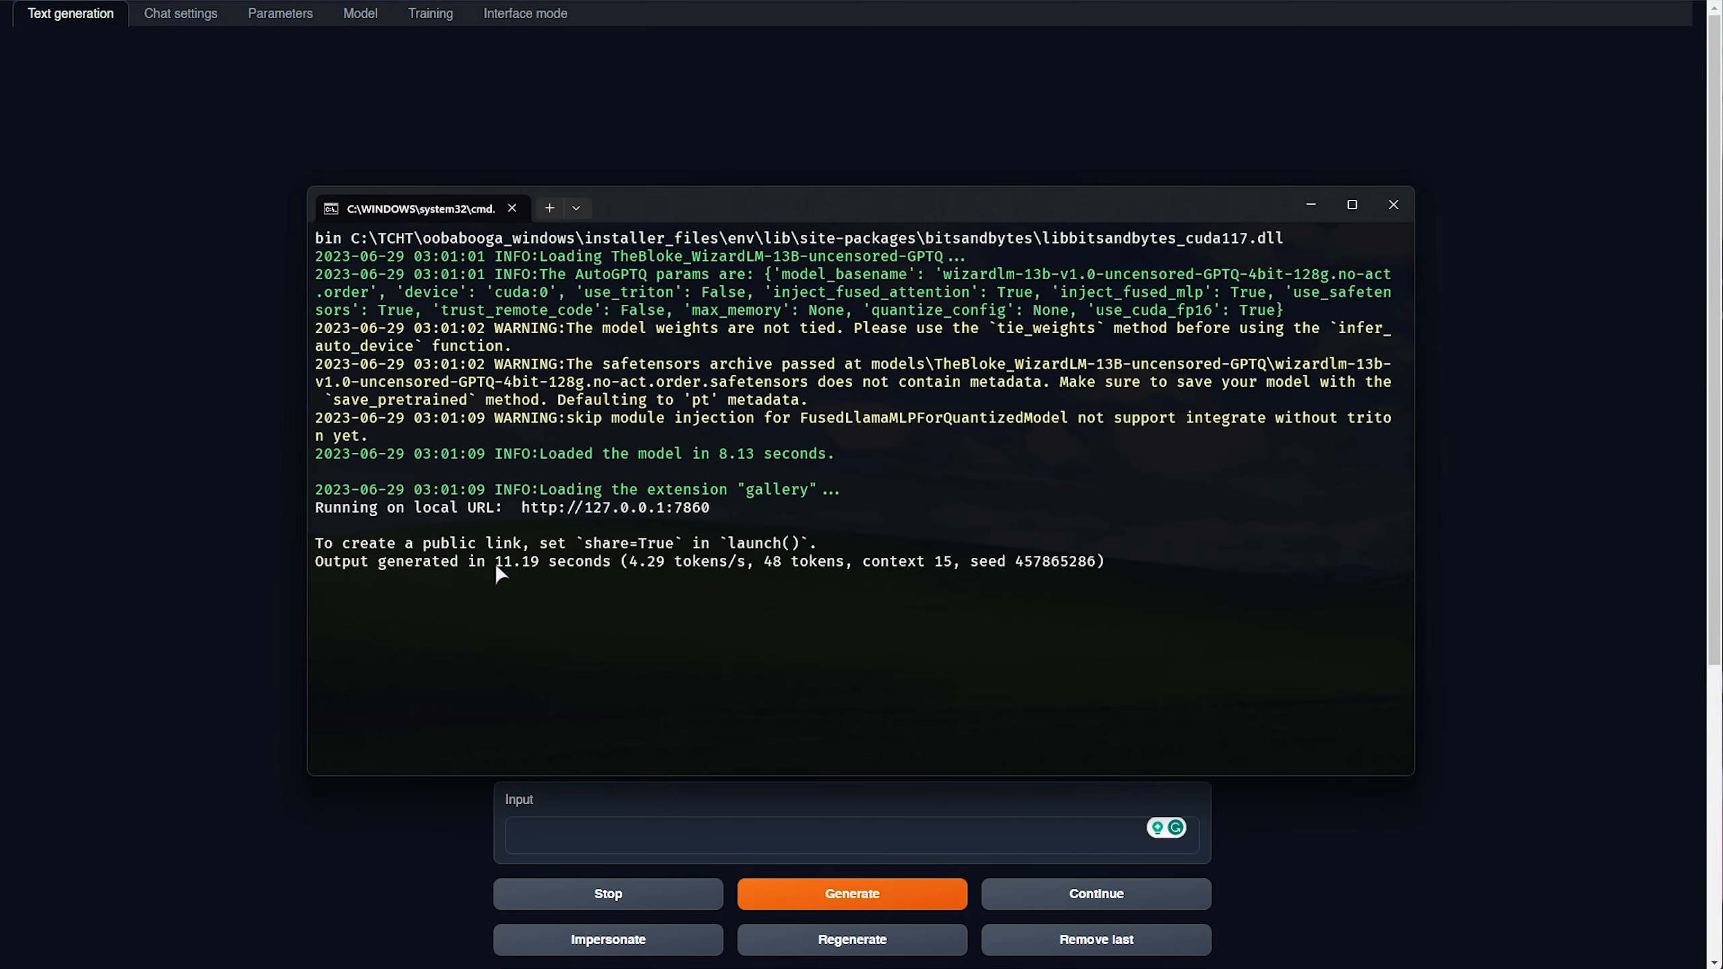
pyautogui.moveTo(495, 562); pyautogui.dragTo(665, 563)
pyautogui.moveTo(495, 560); pyautogui.dragTo(681, 563)
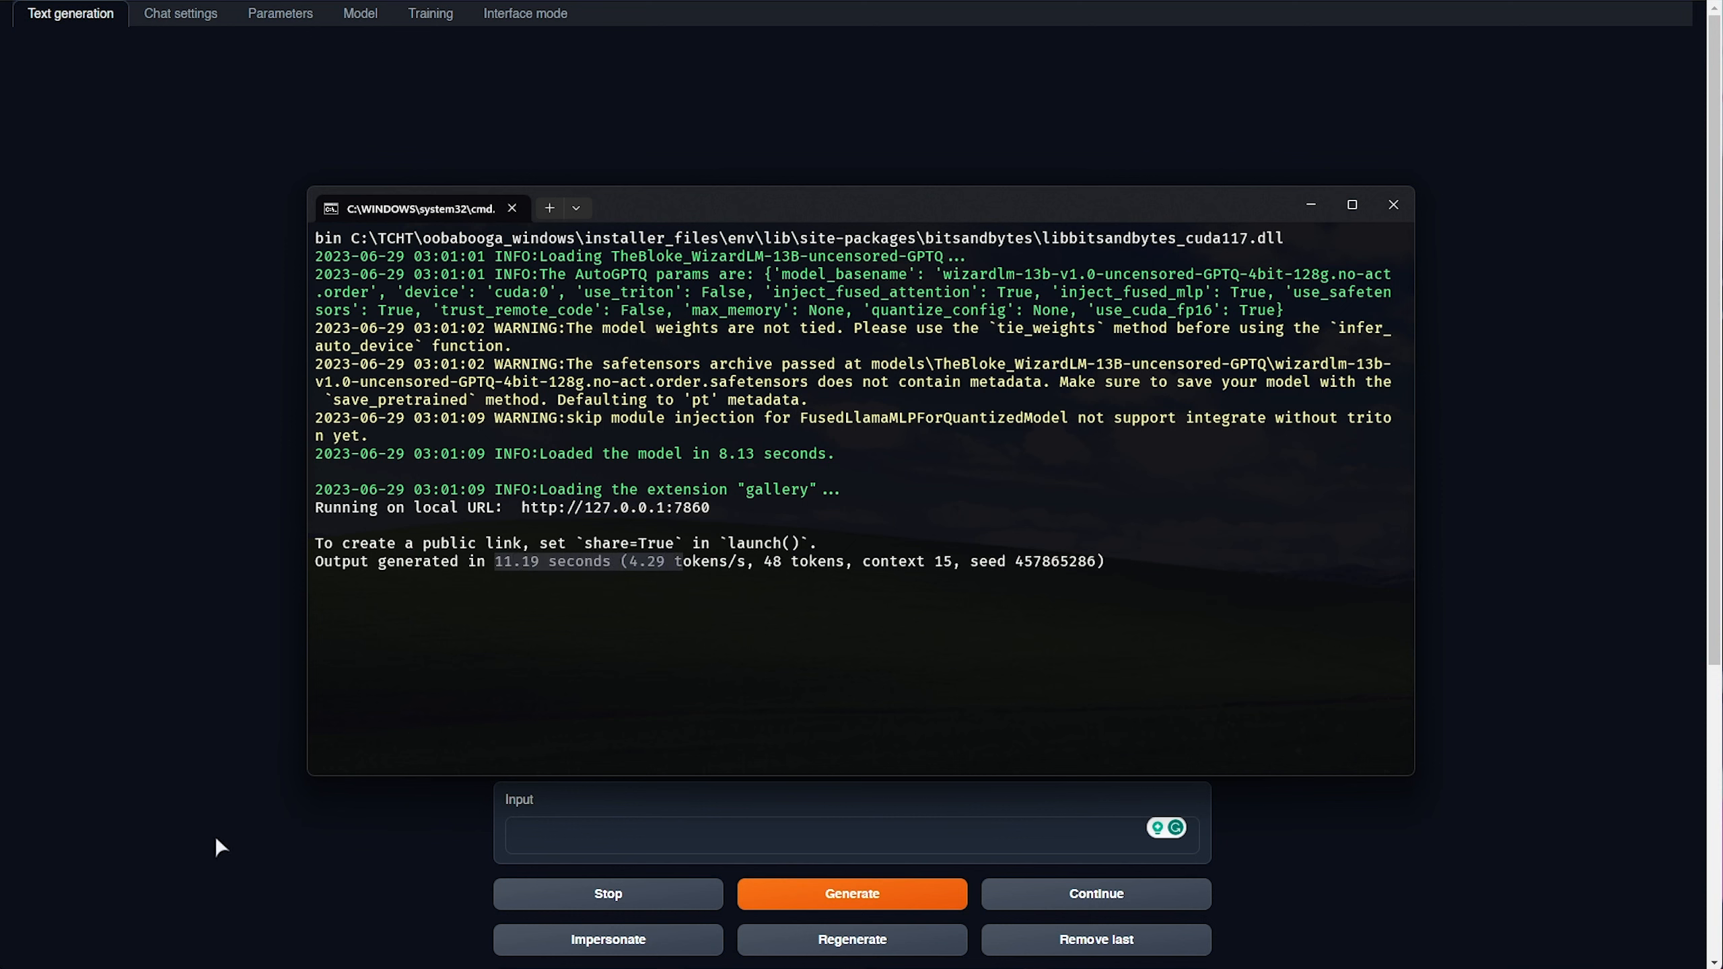
# Return to the web UI and open its model settings.
pyautogui.click(257, 859)
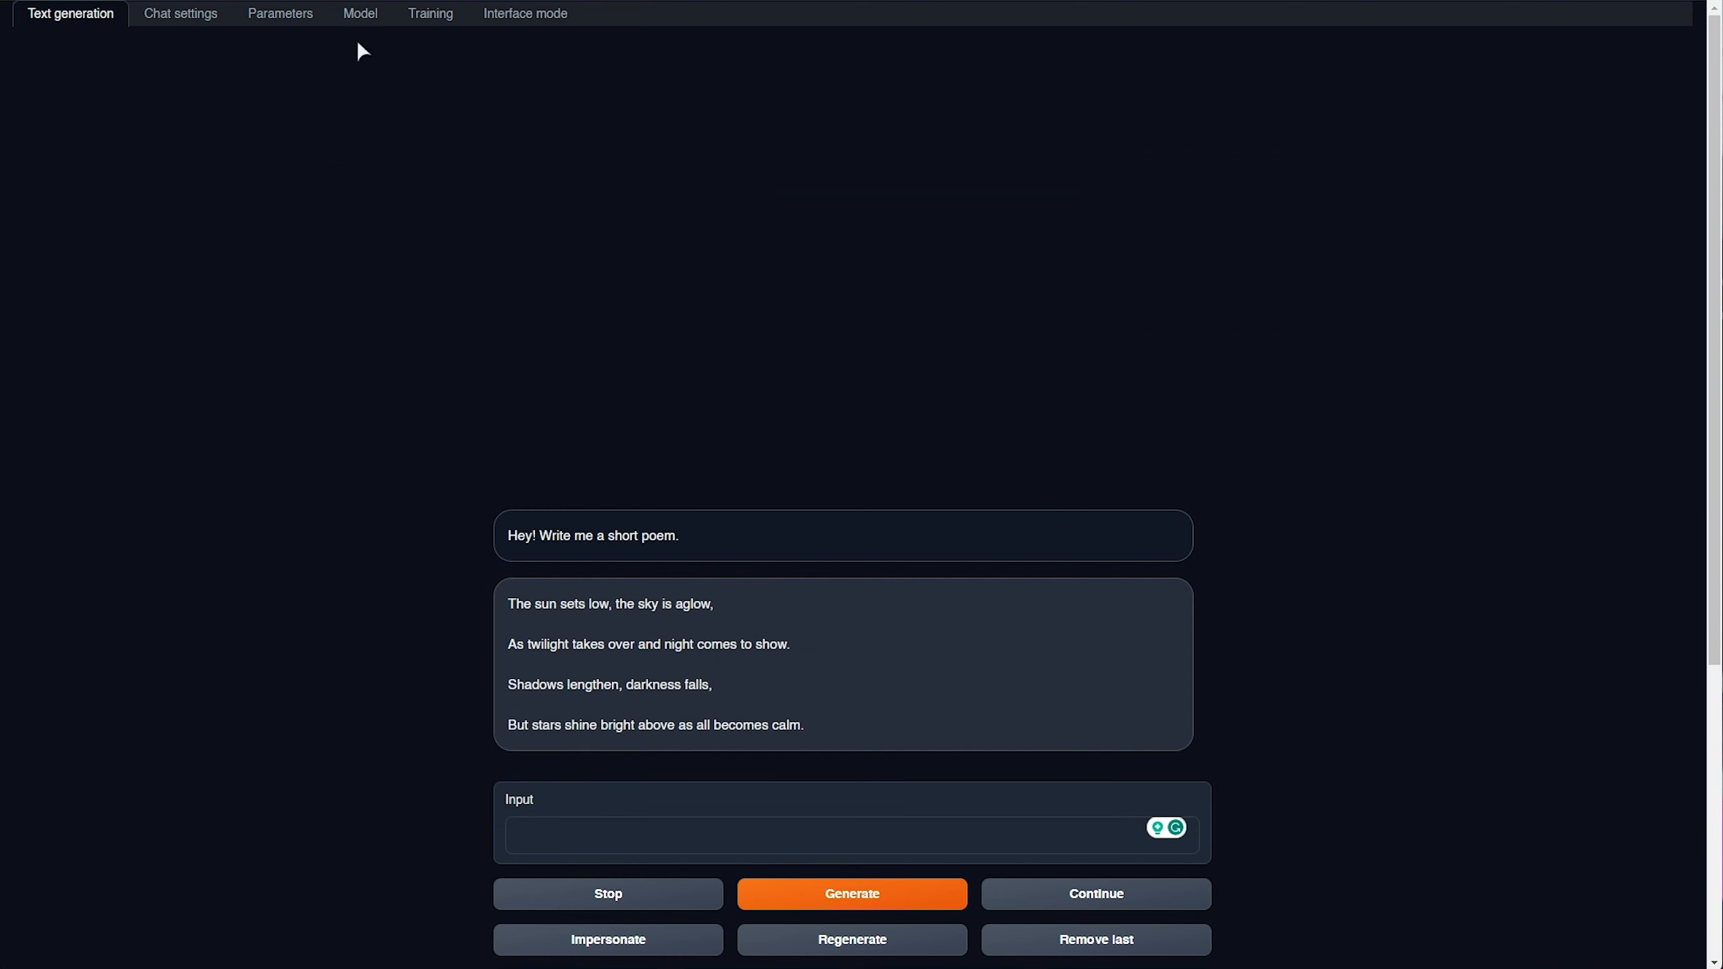
pyautogui.click(360, 15)
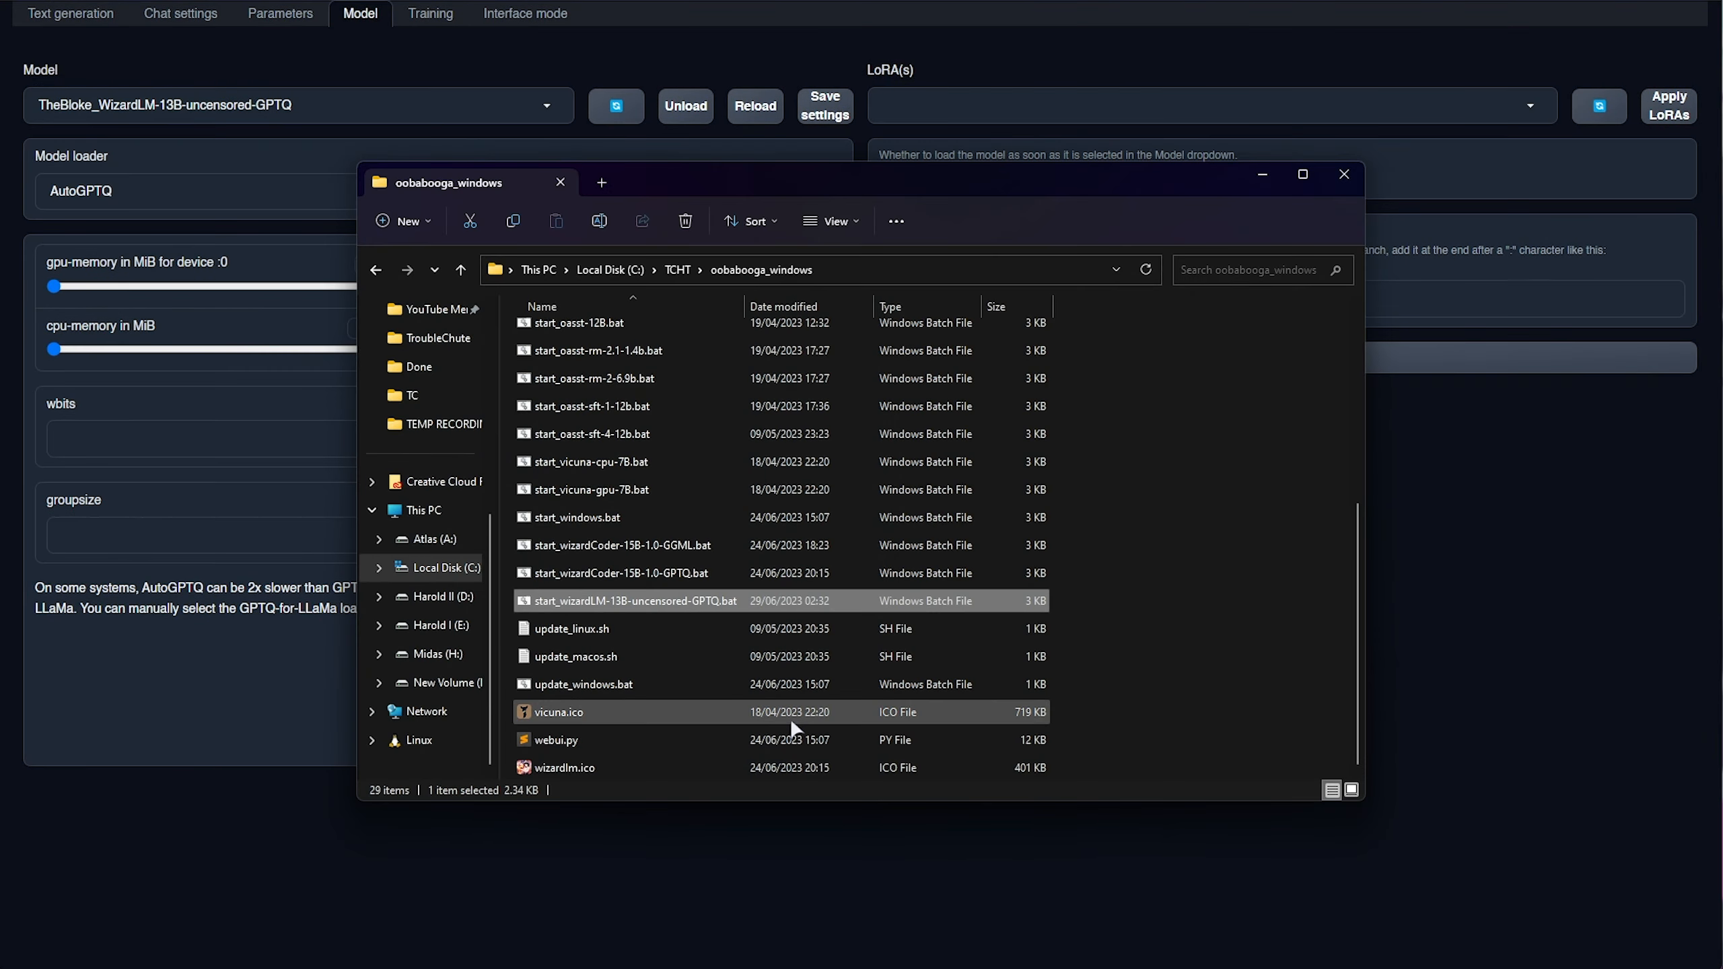
# In File Explorer, select everything in text-generation-webui except the models and loras folders, and highlight start_windows.bat in the parent folder.
pyautogui.scroll(4, 909, 711)
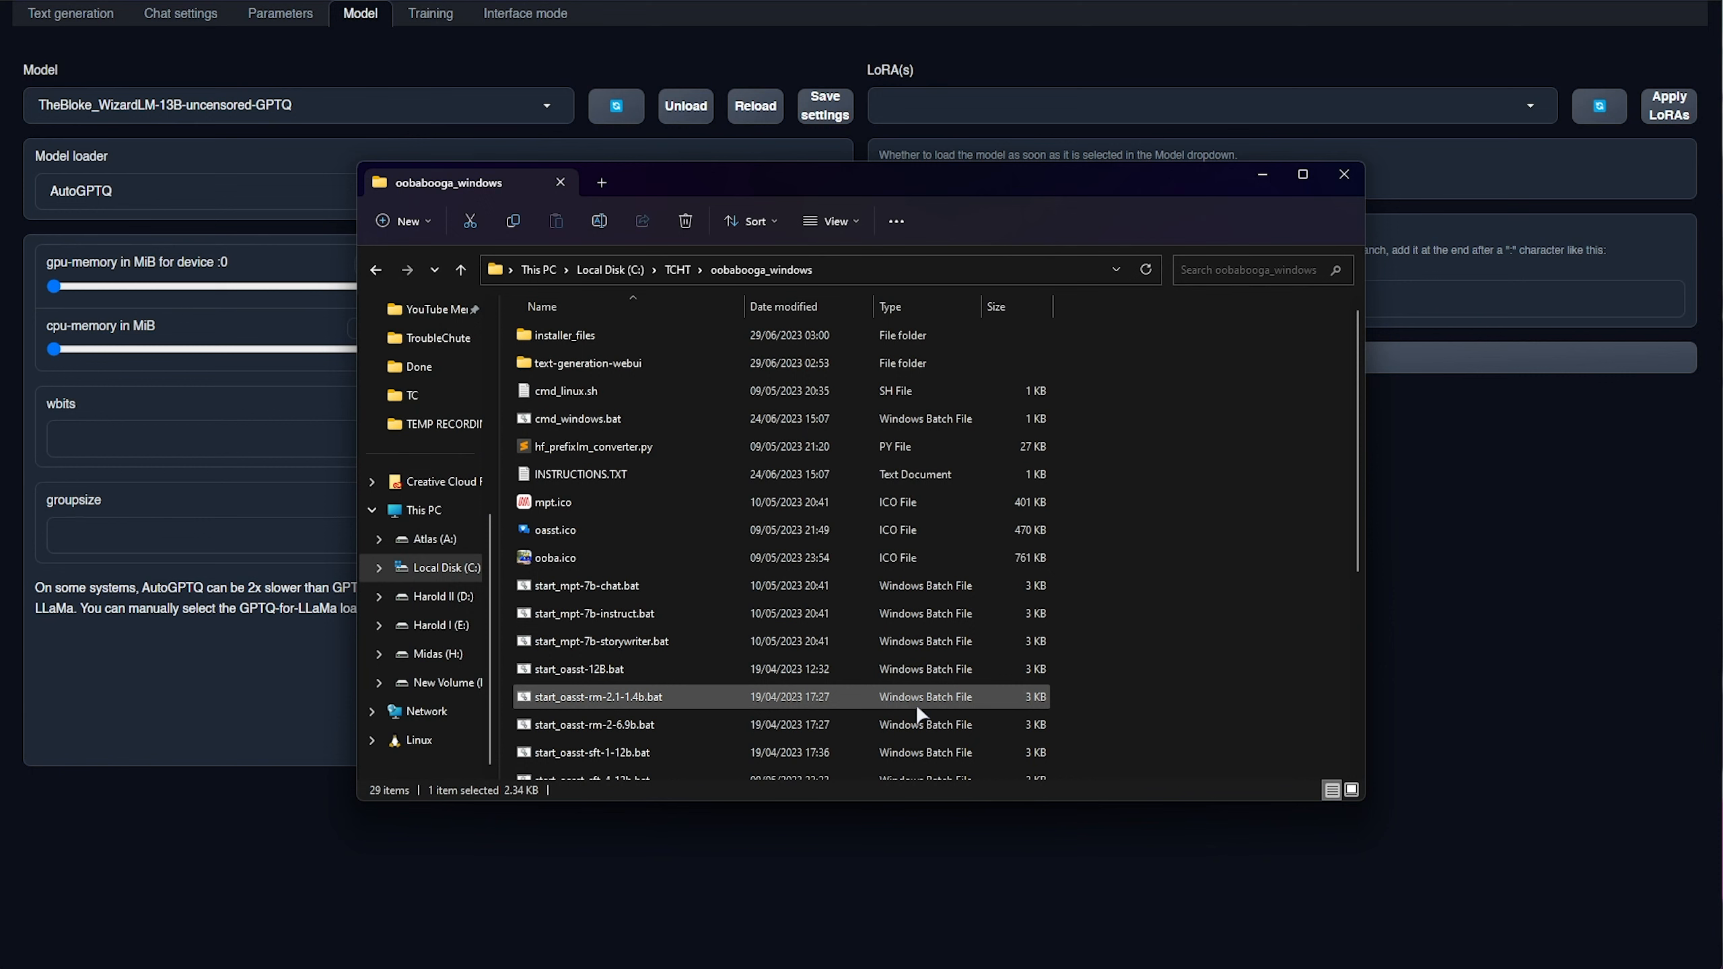
pyautogui.click(629, 343)
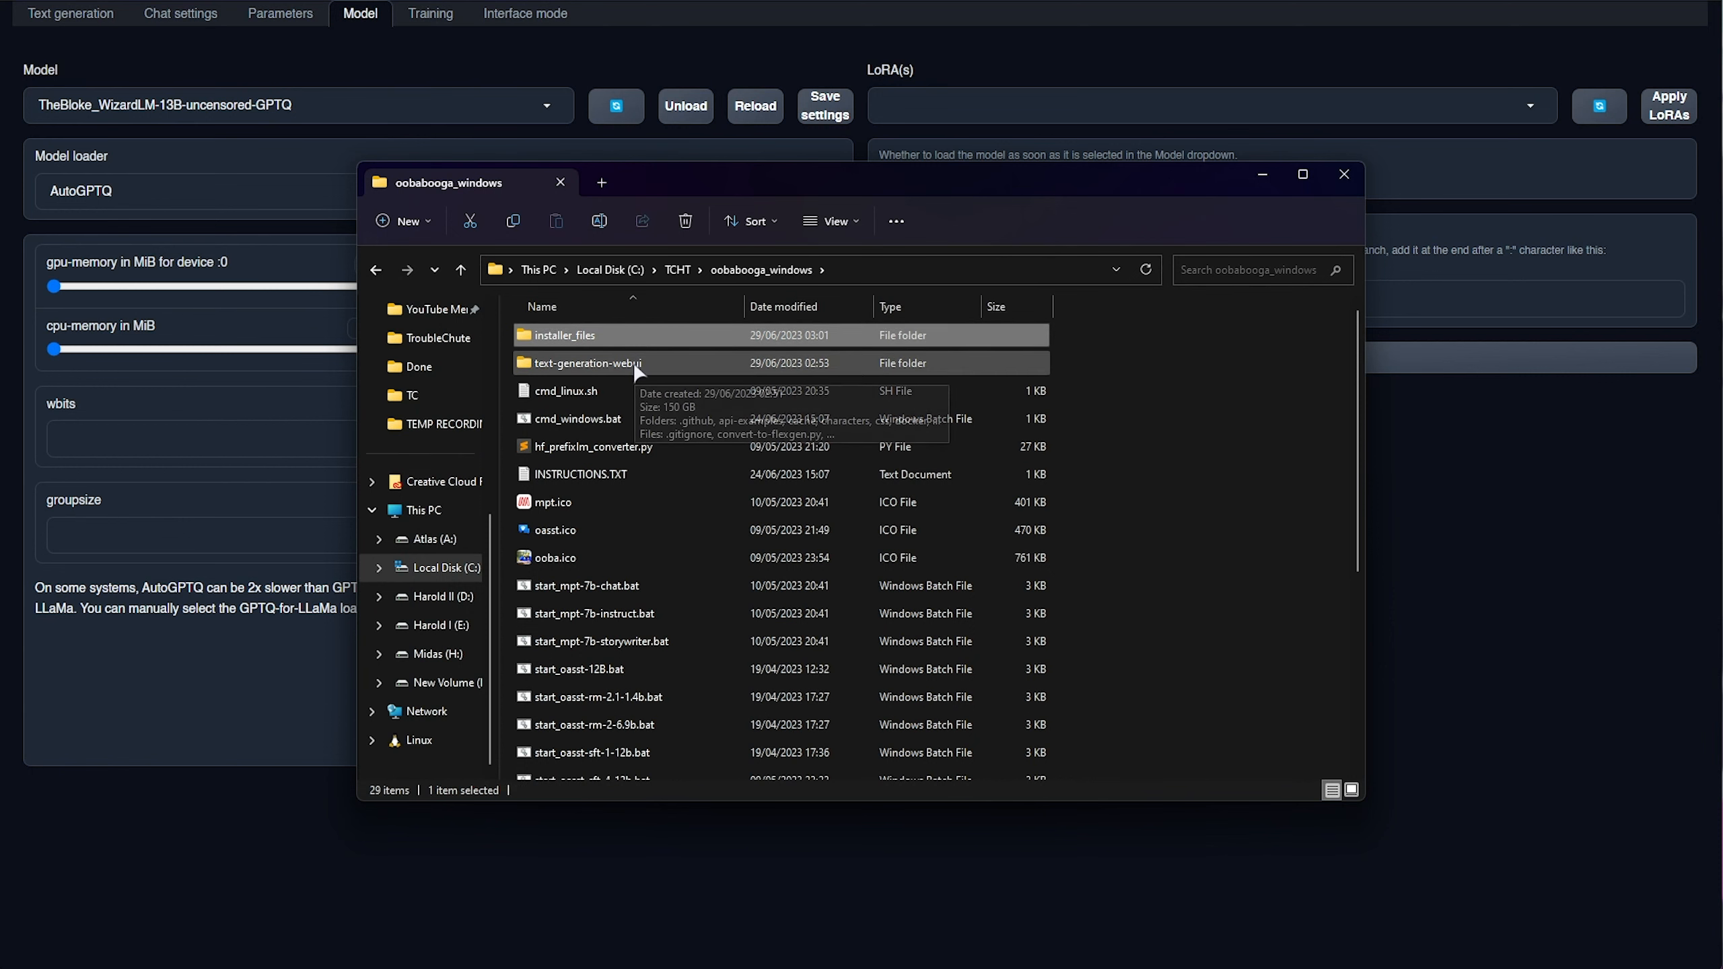
pyautogui.doubleClick(634, 364)
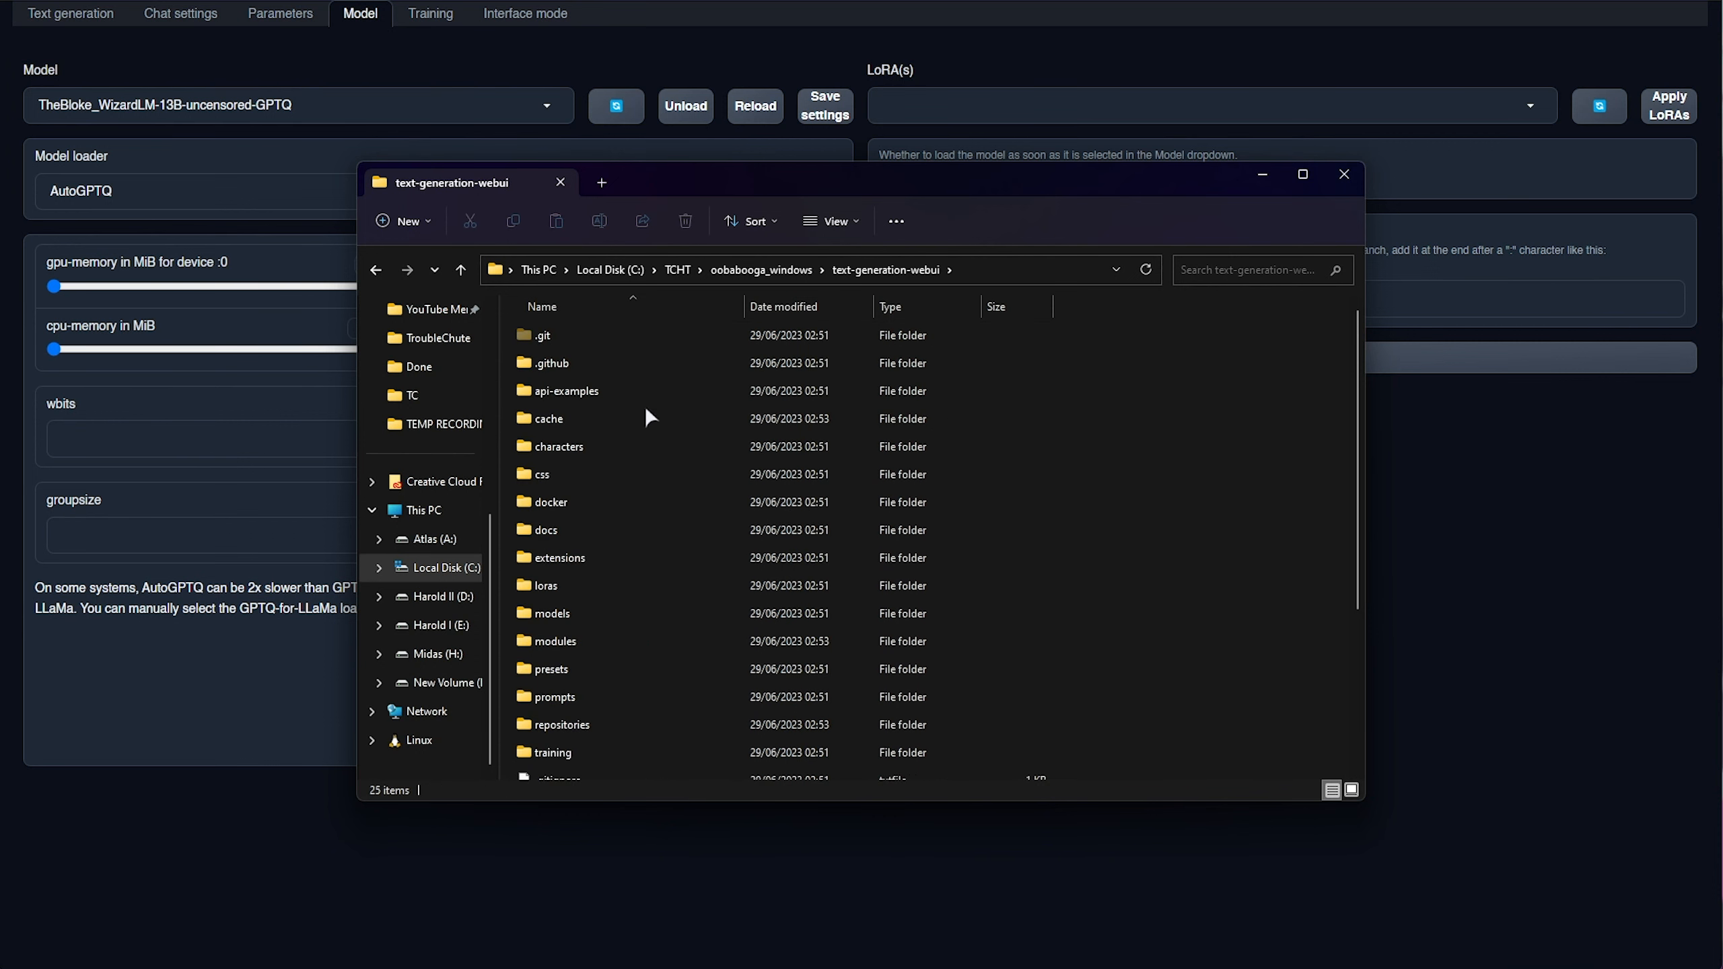
pyautogui.hotkey('ctrl', 'a')
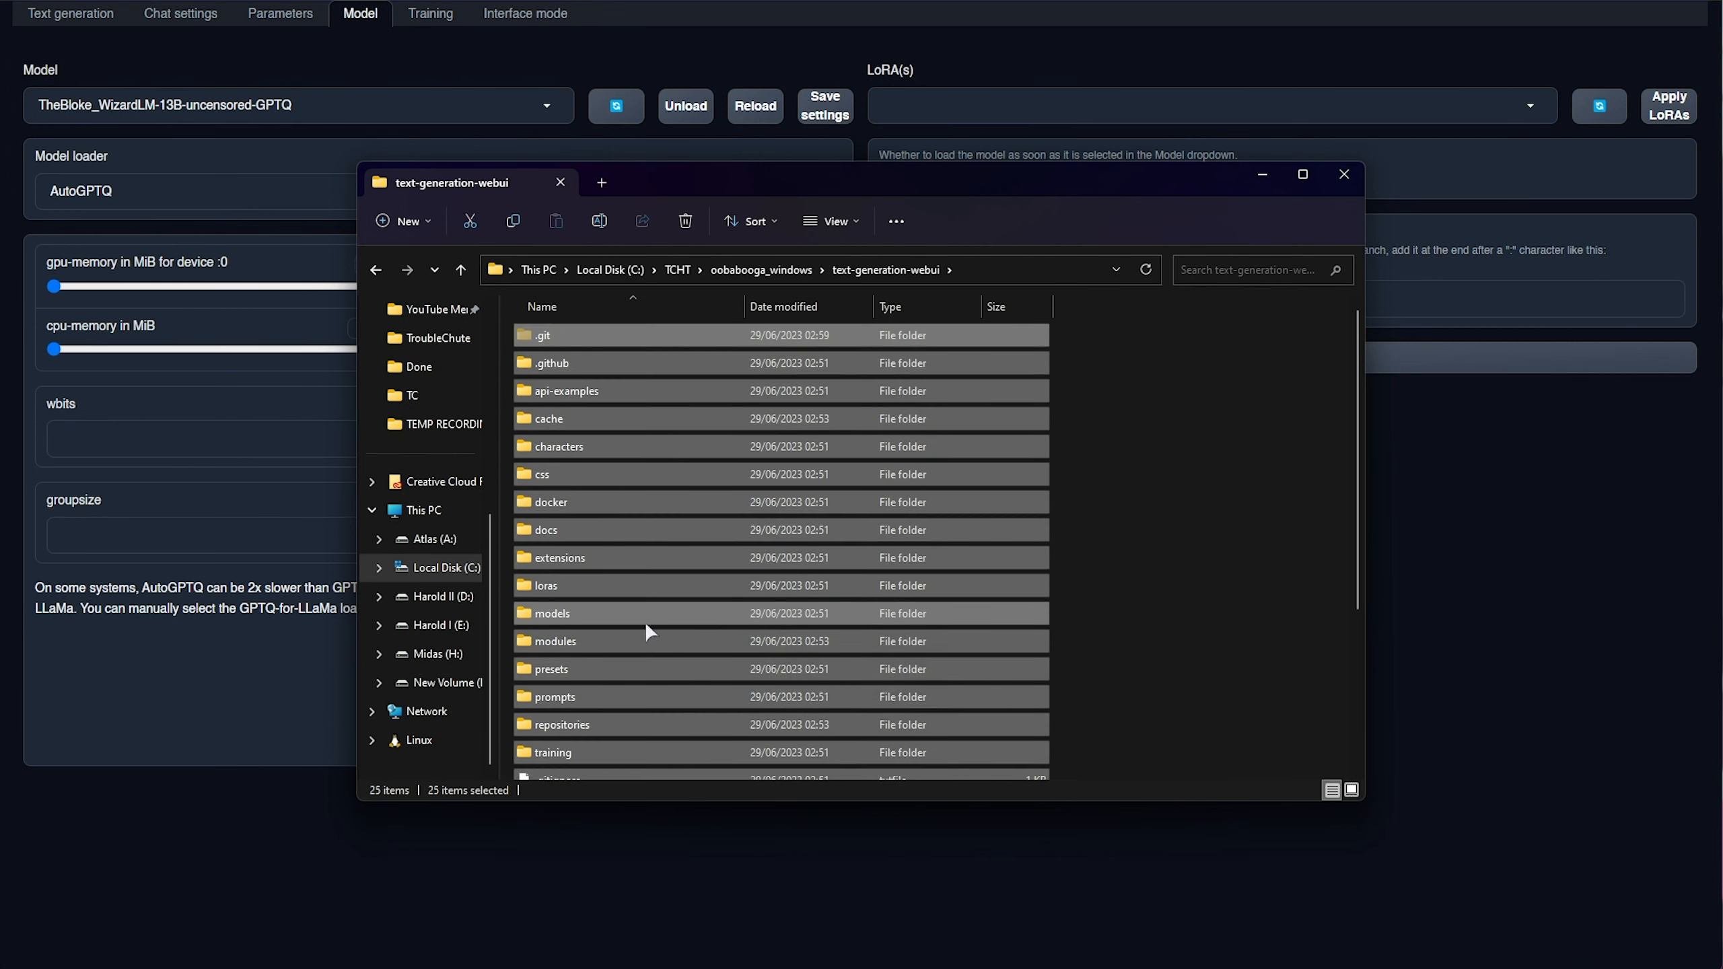
pyautogui.keyDown('ctrl'); pyautogui.click(608, 606); pyautogui.keyUp('ctrl')
pyautogui.keyDown('ctrl'); pyautogui.click(609, 576); pyautogui.keyUp('ctrl')
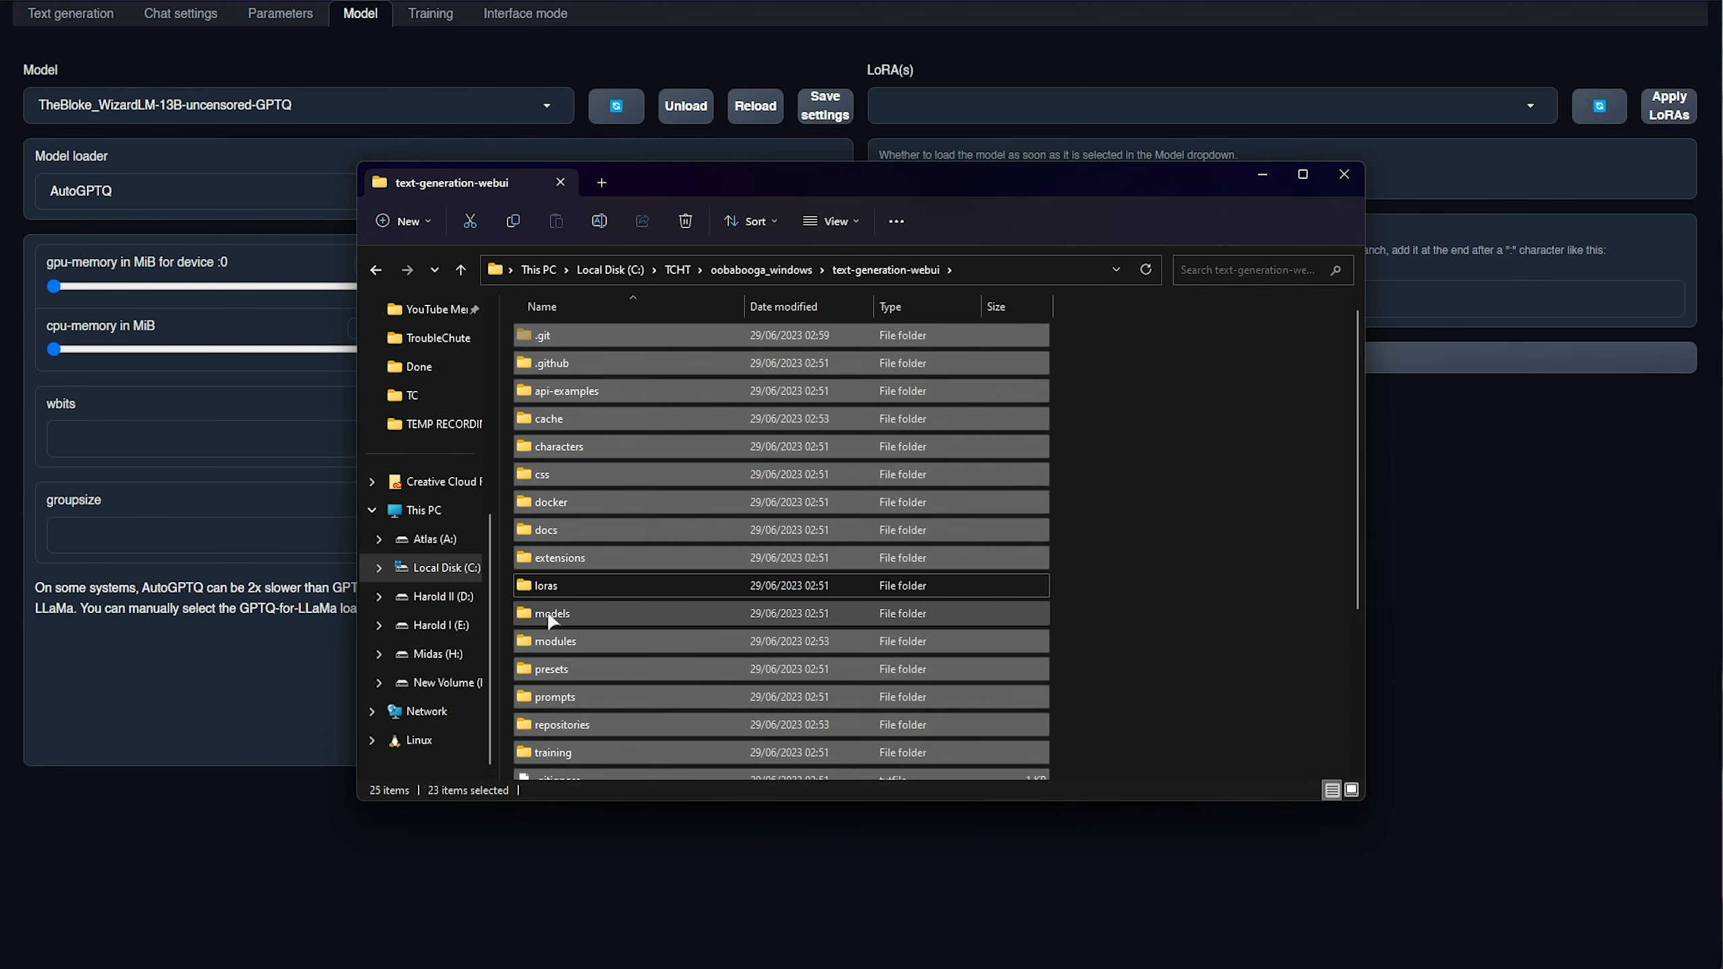
pyautogui.keyDown('ctrl'); pyautogui.click(788, 604); pyautogui.keyUp('ctrl')
pyautogui.click(597, 517)
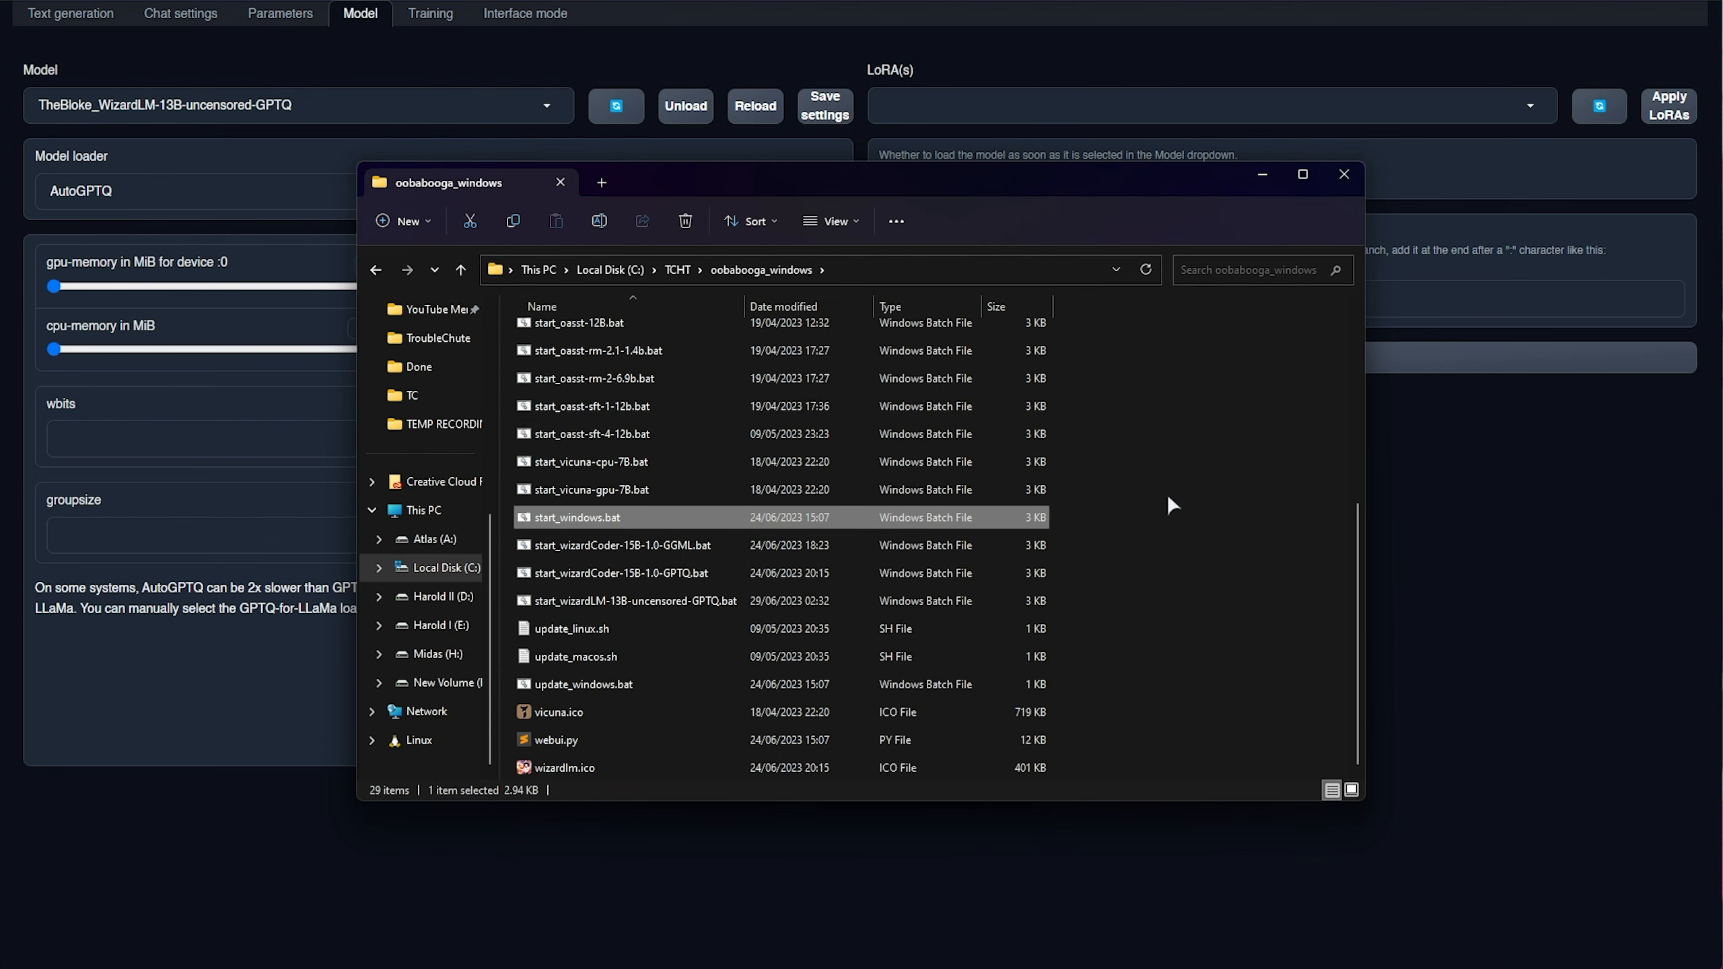
pyautogui.click(1253, 171)
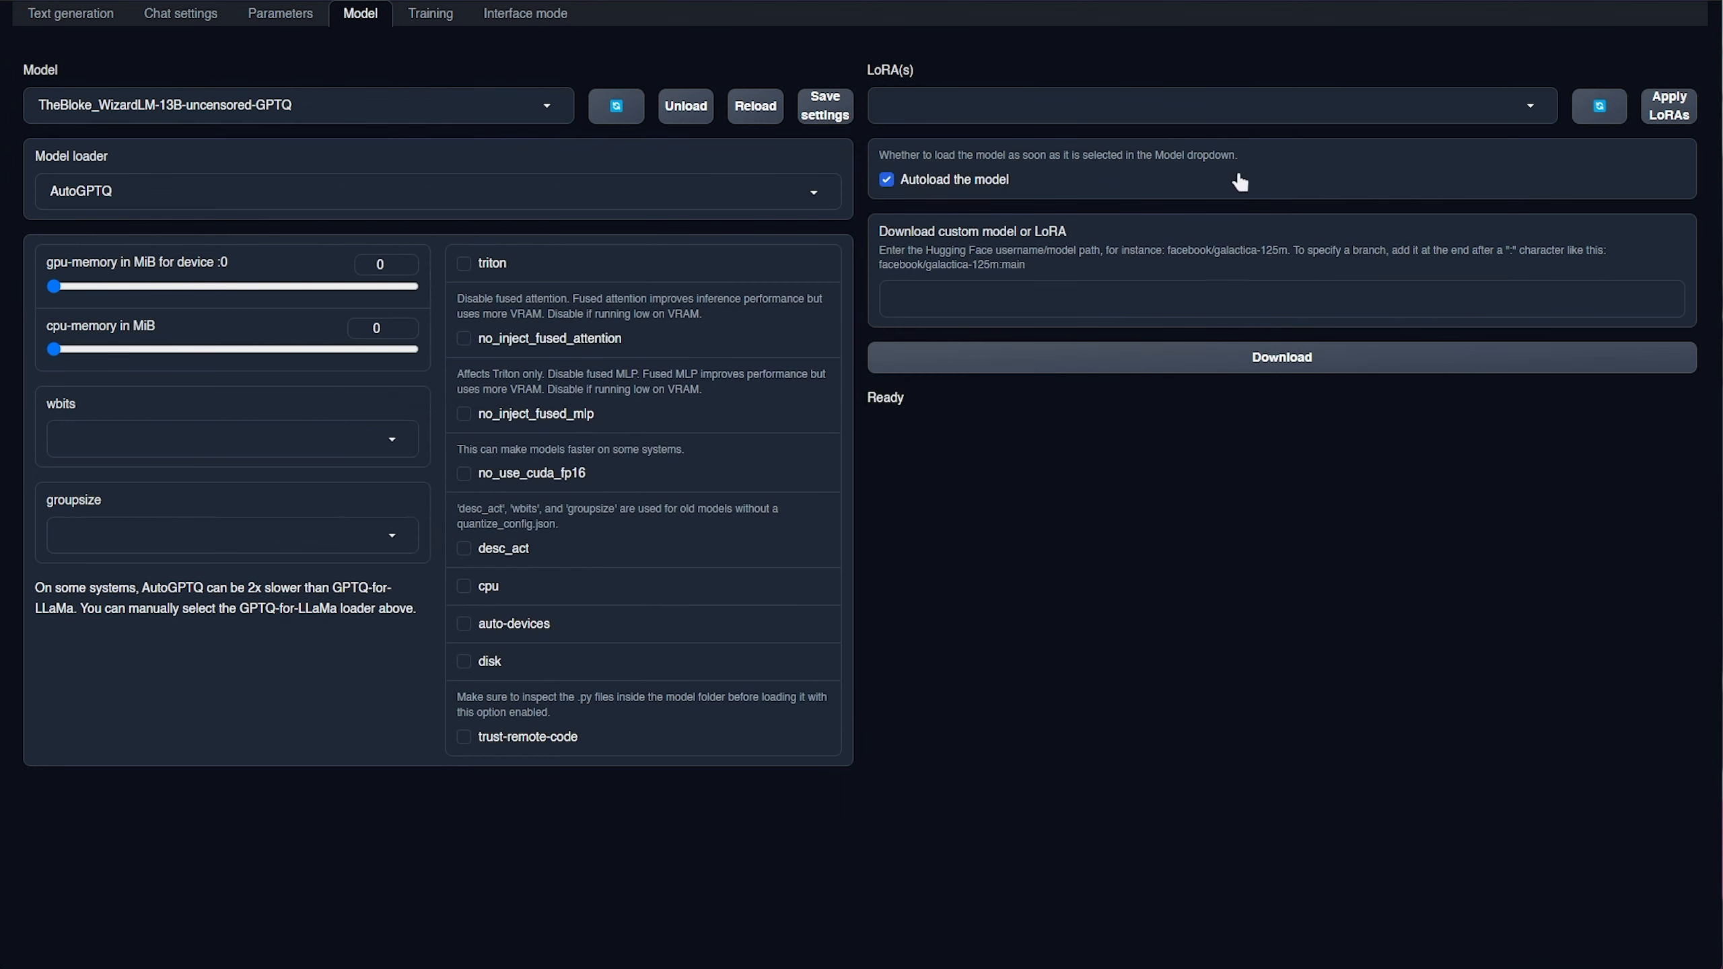
# Set the model loader to ExLlama and open the list of available models.
pyautogui.click(170, 189)
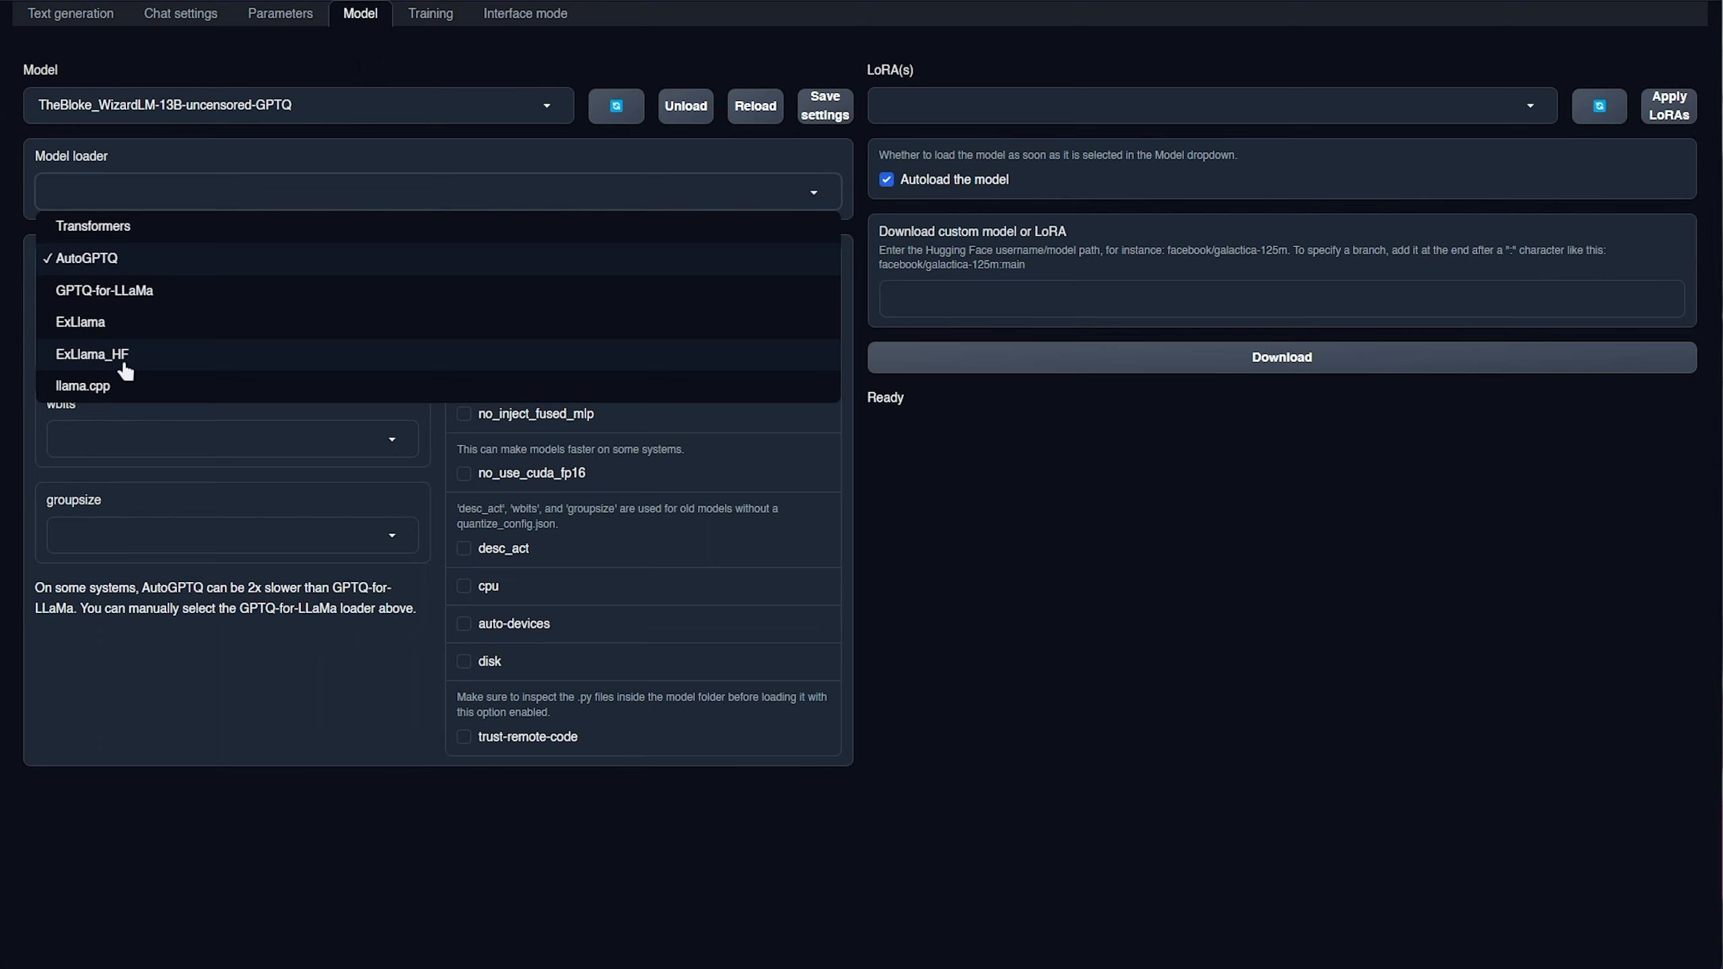
pyautogui.click(173, 326)
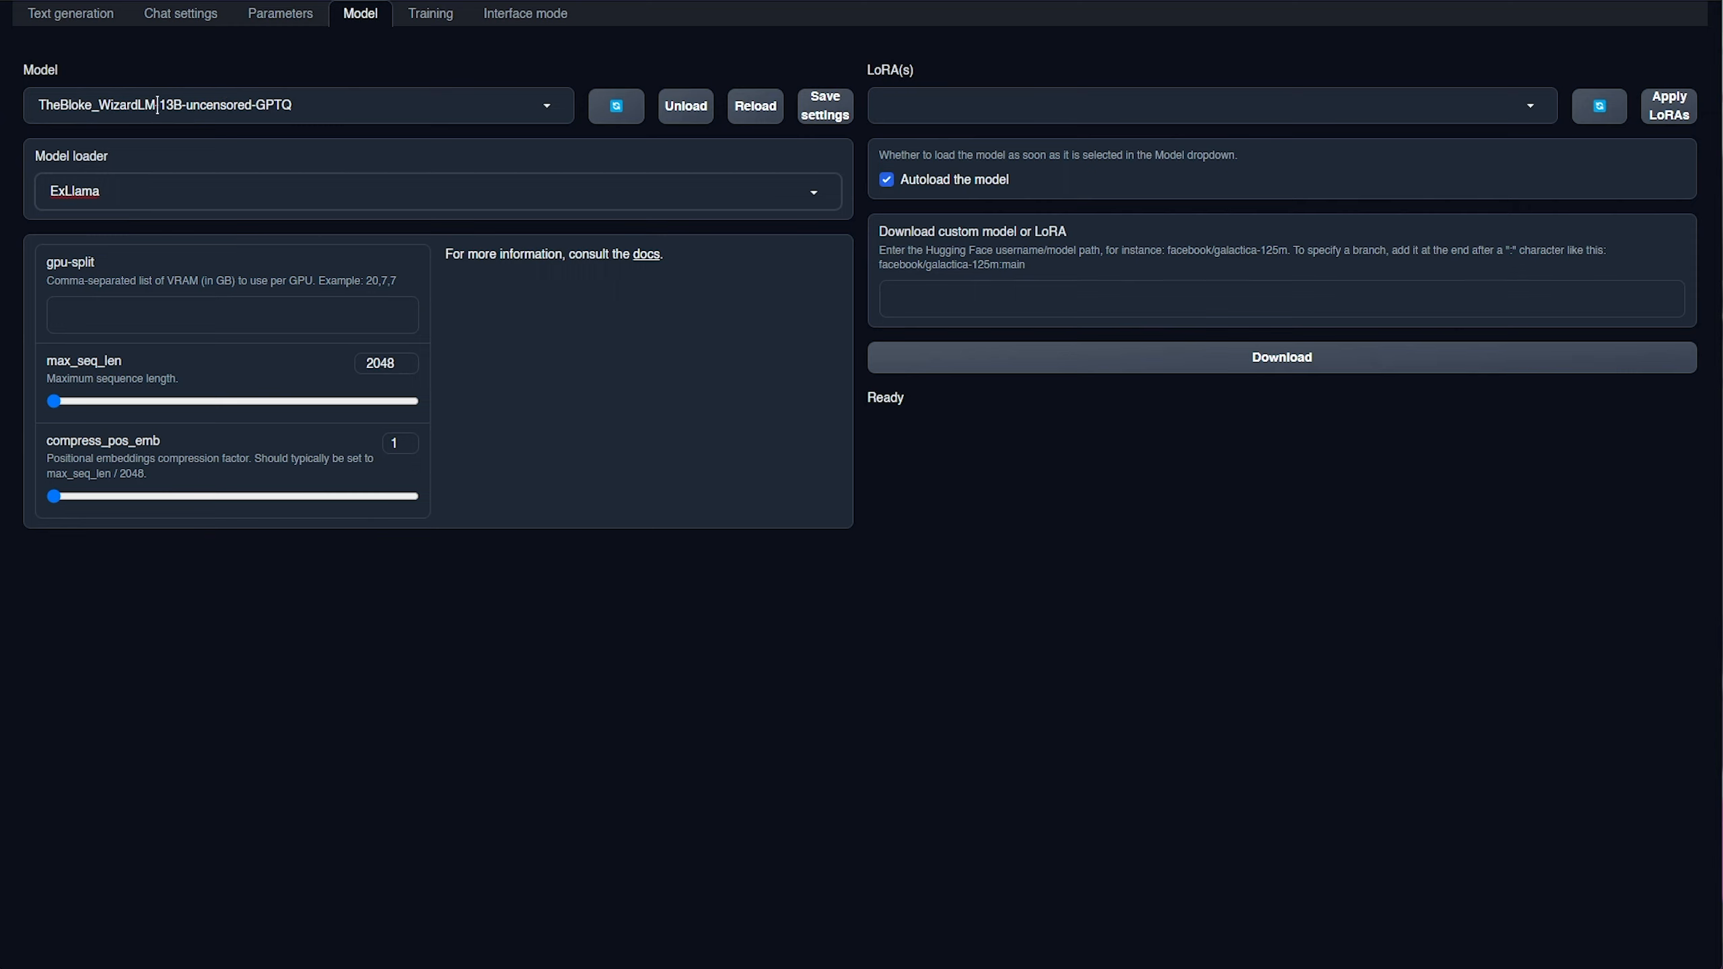
pyautogui.click(241, 109)
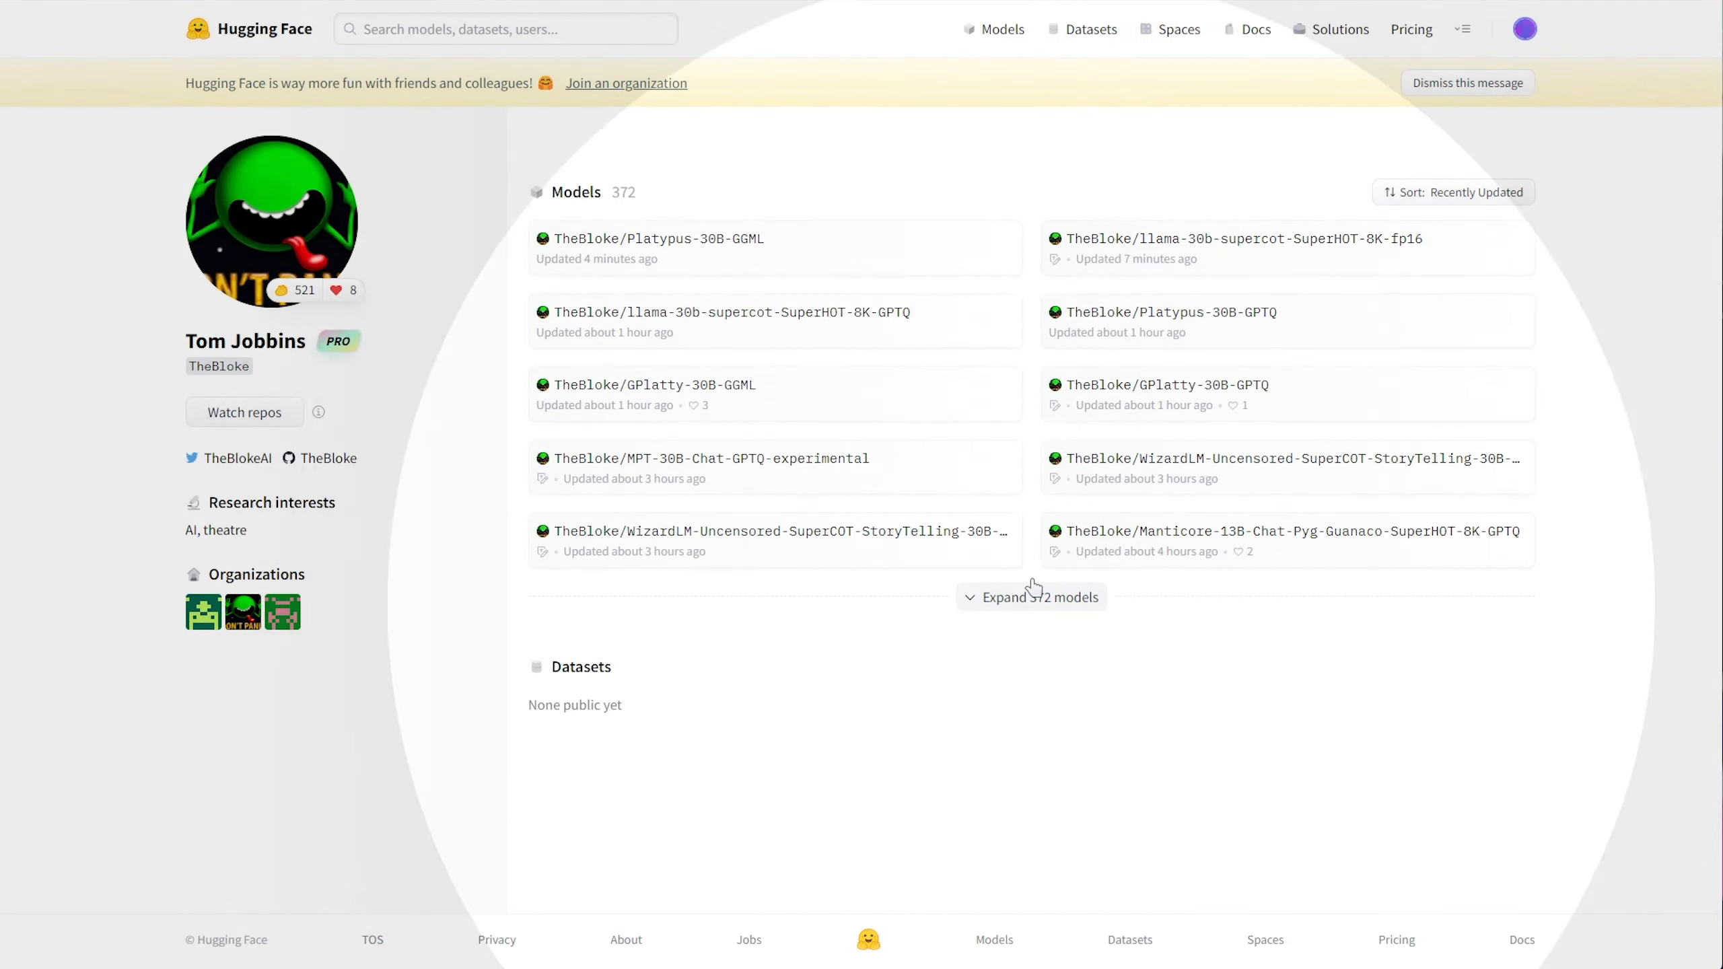
# On Hugging Face, expand the publisher's models, search for "wizardlm-13" and view the files of WizardLM-13B-V1-0-Uncensored-SuperHOT-8K-GPTQ.
pyautogui.click(1033, 596)
pyautogui.hotkey('ctrl', 'f')
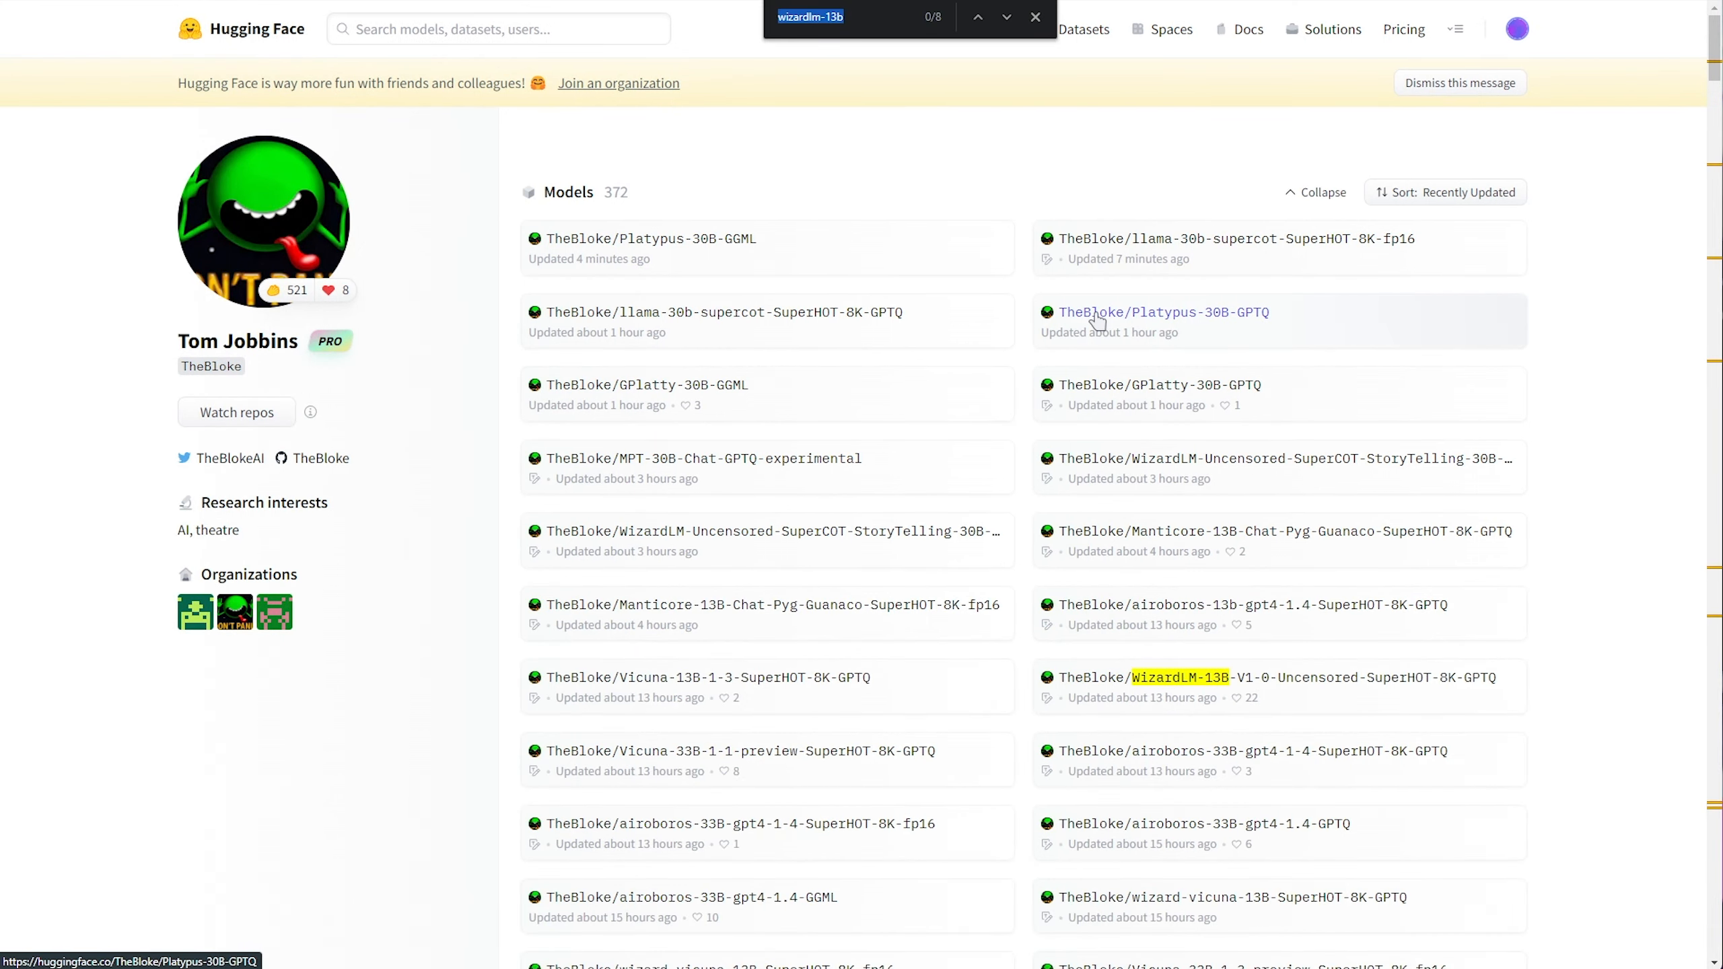
pyautogui.write('wz')
pyautogui.write('-13')
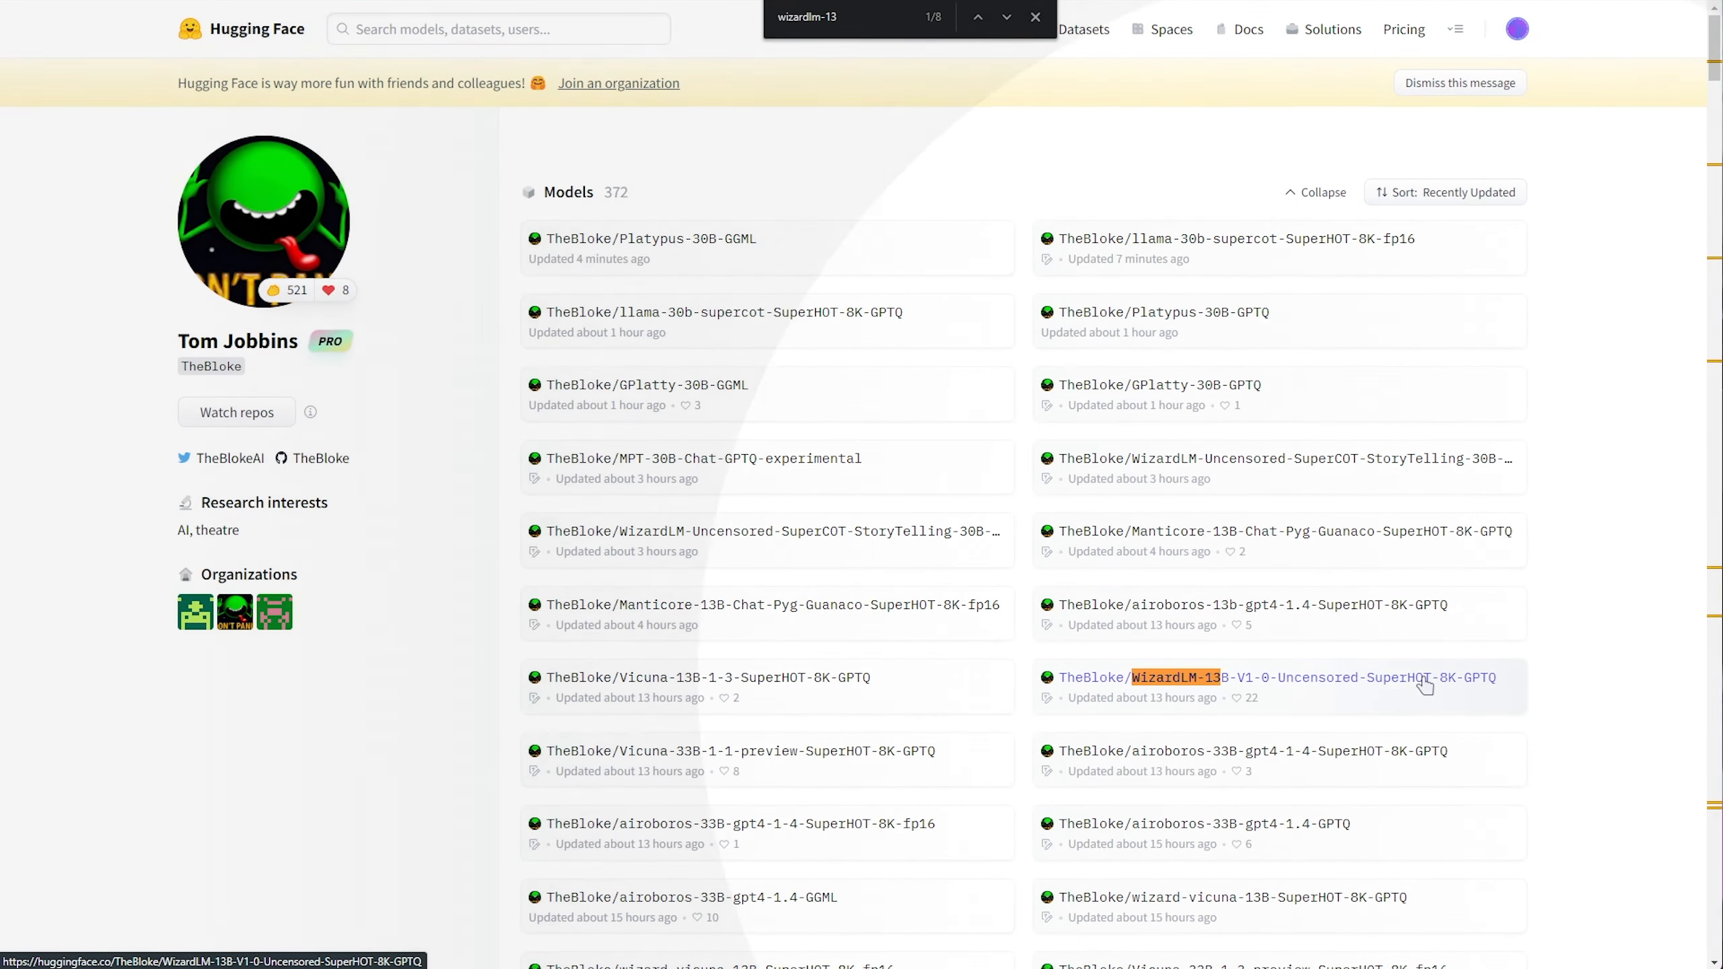
pyautogui.click(1425, 678)
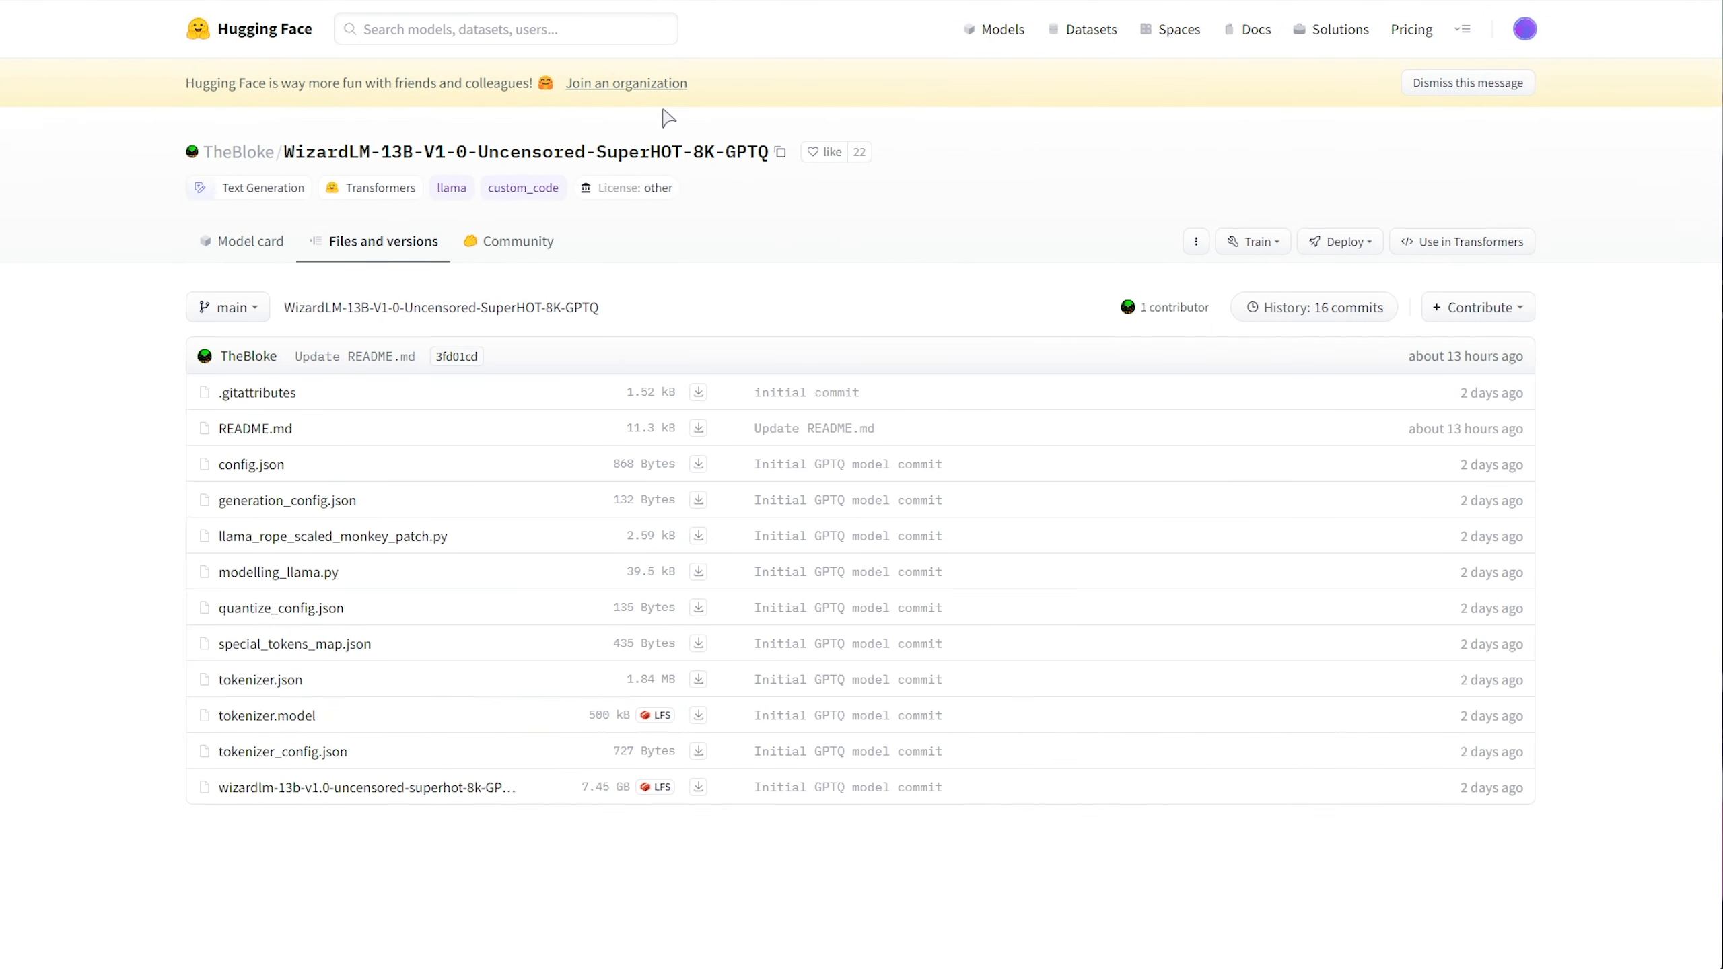
pyautogui.hotkey('alt', 'Left')
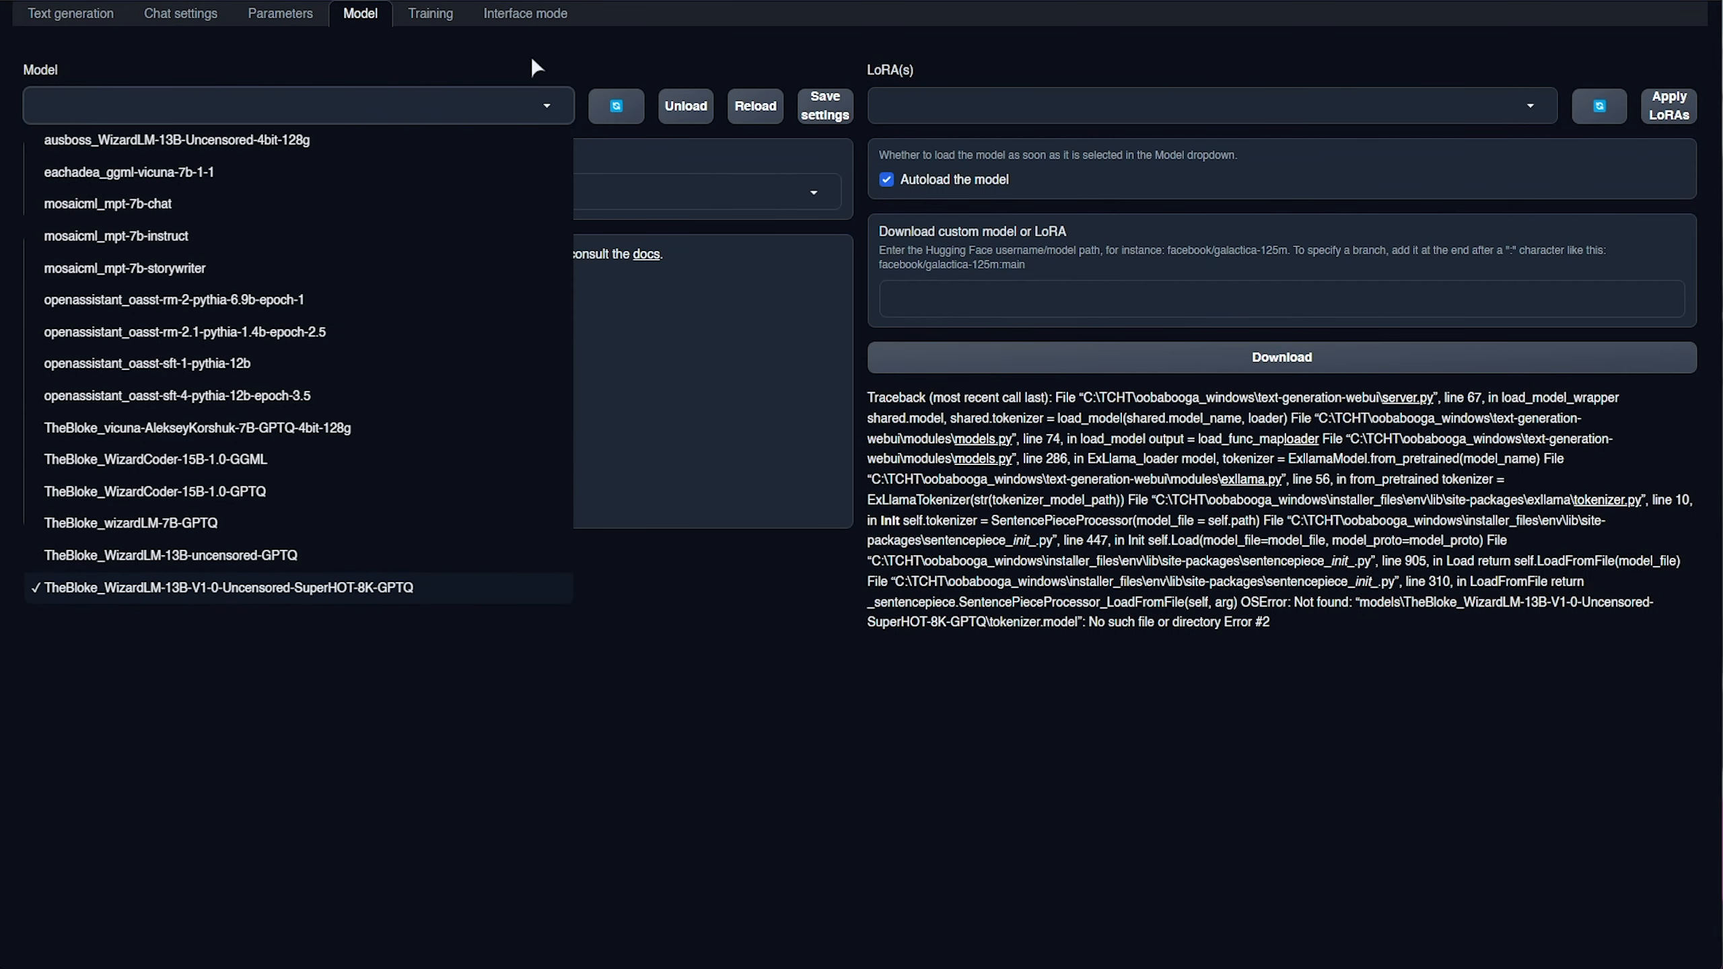
# Download the custom model TheBloke/WizardLM-13B-V1-0-Uncensored-SuperHOT-8K-GPTQ.
pyautogui.click(535, 56)
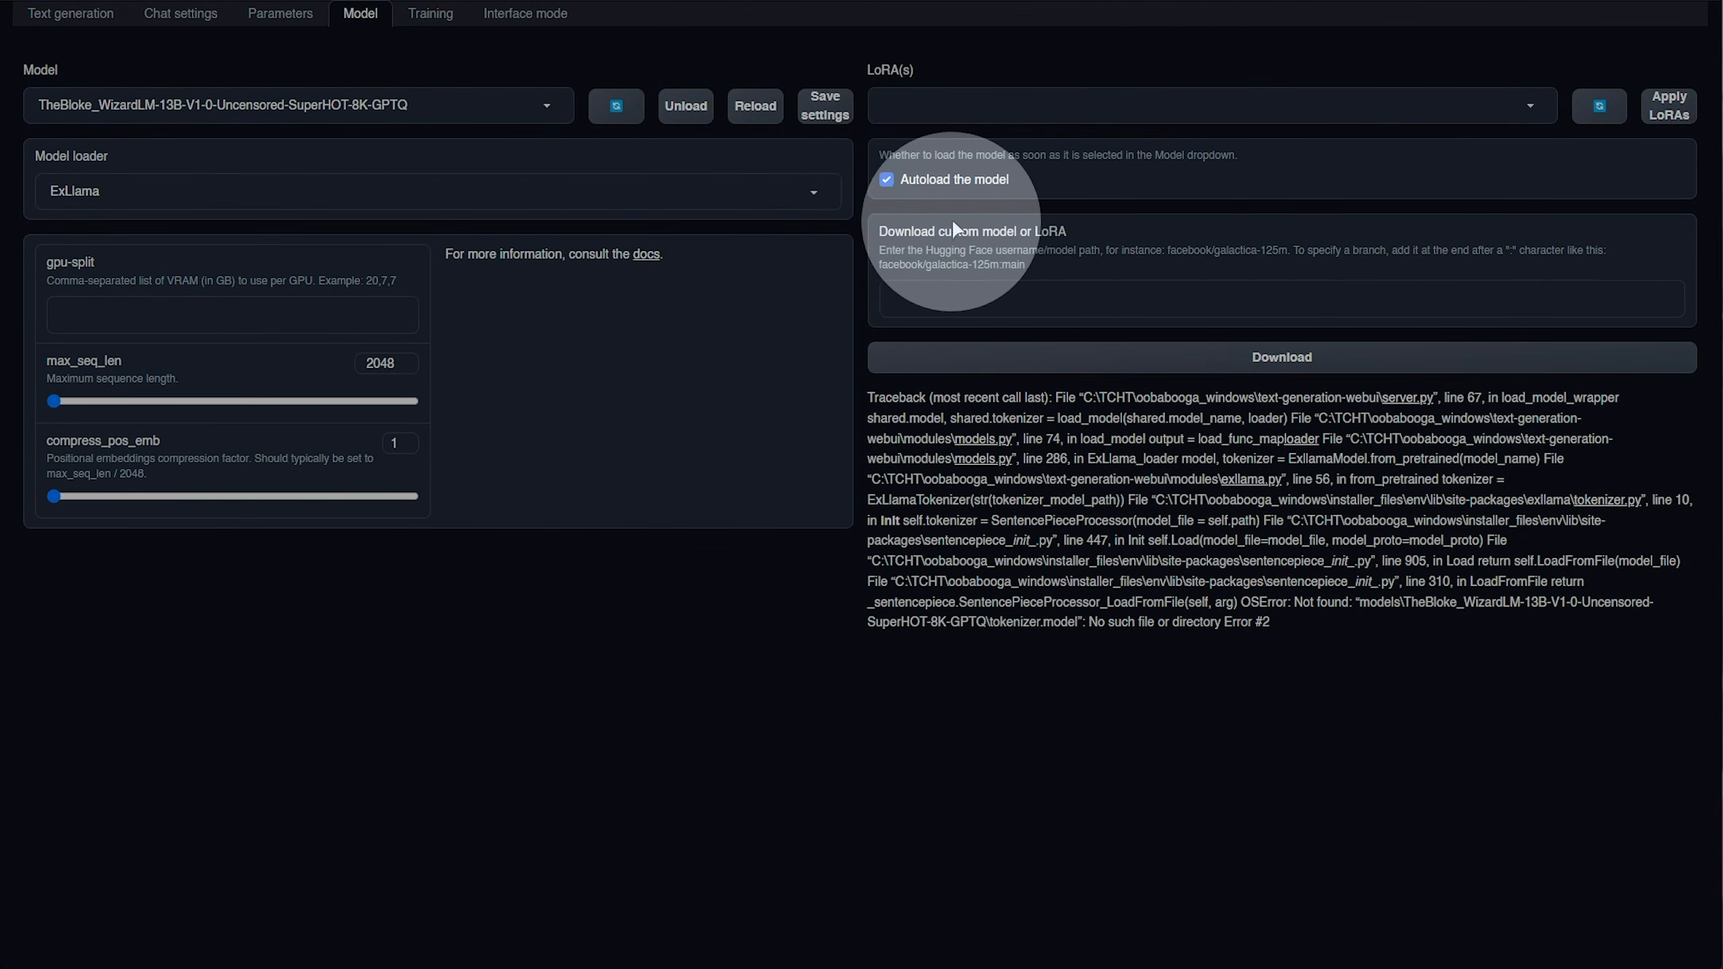
pyautogui.click(988, 299)
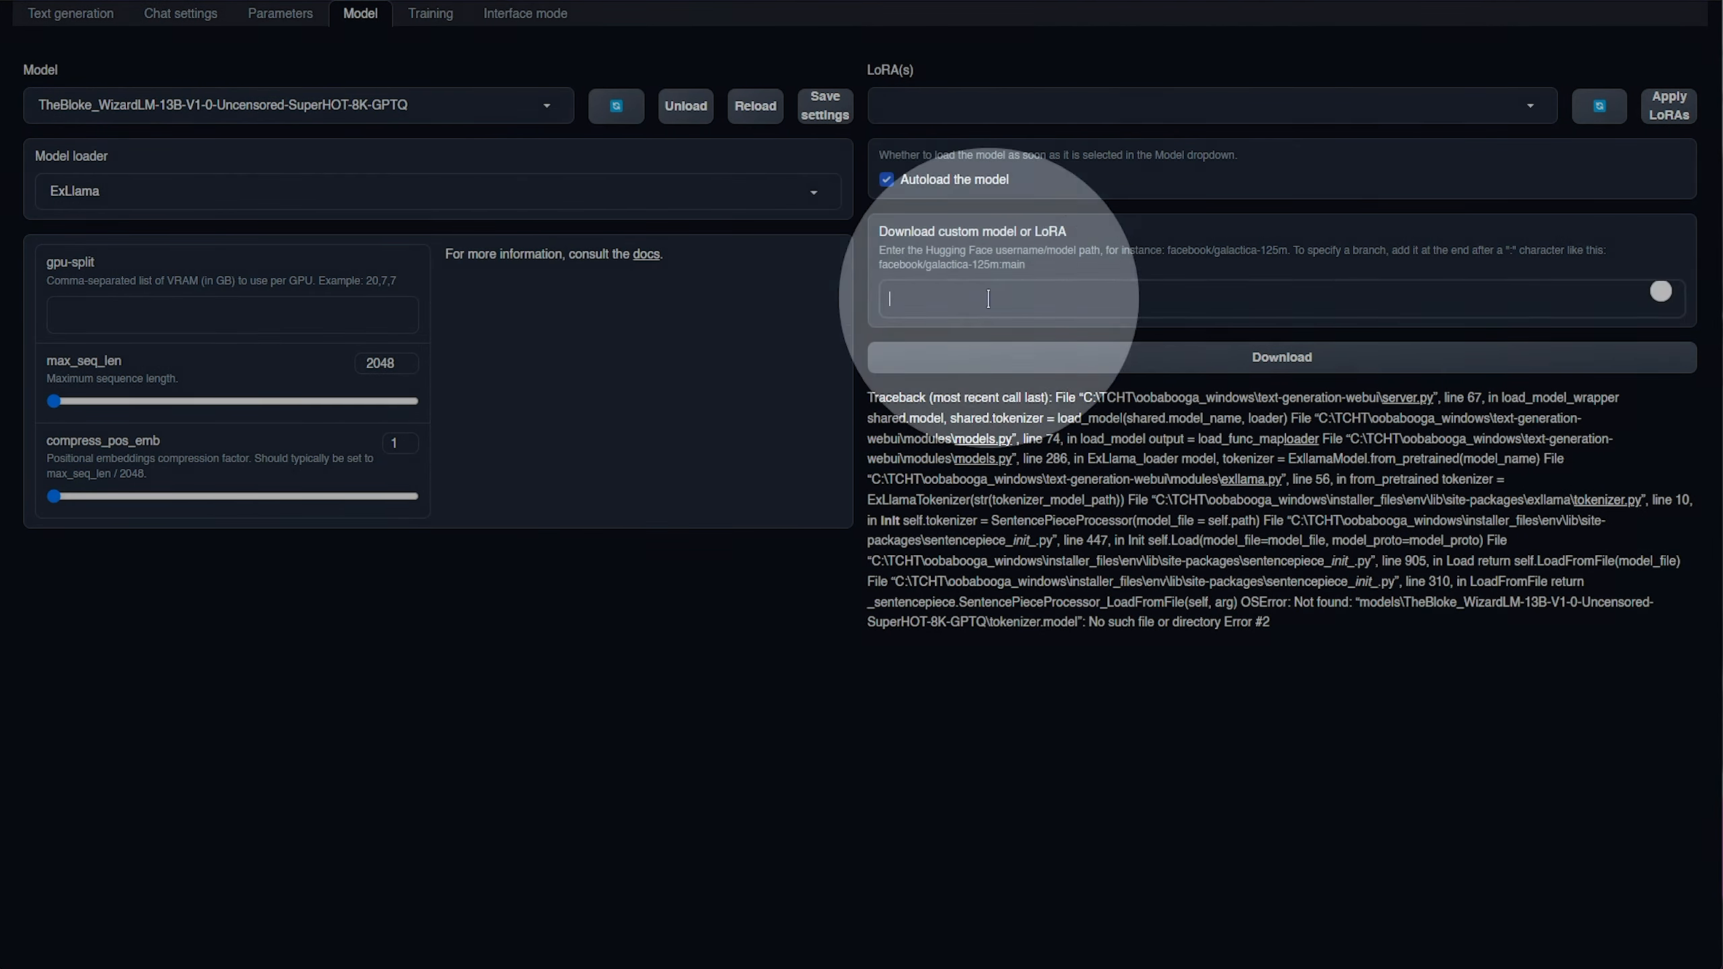
pyautogui.hotkey('ctrl', 'v')
pyautogui.click(1017, 356)
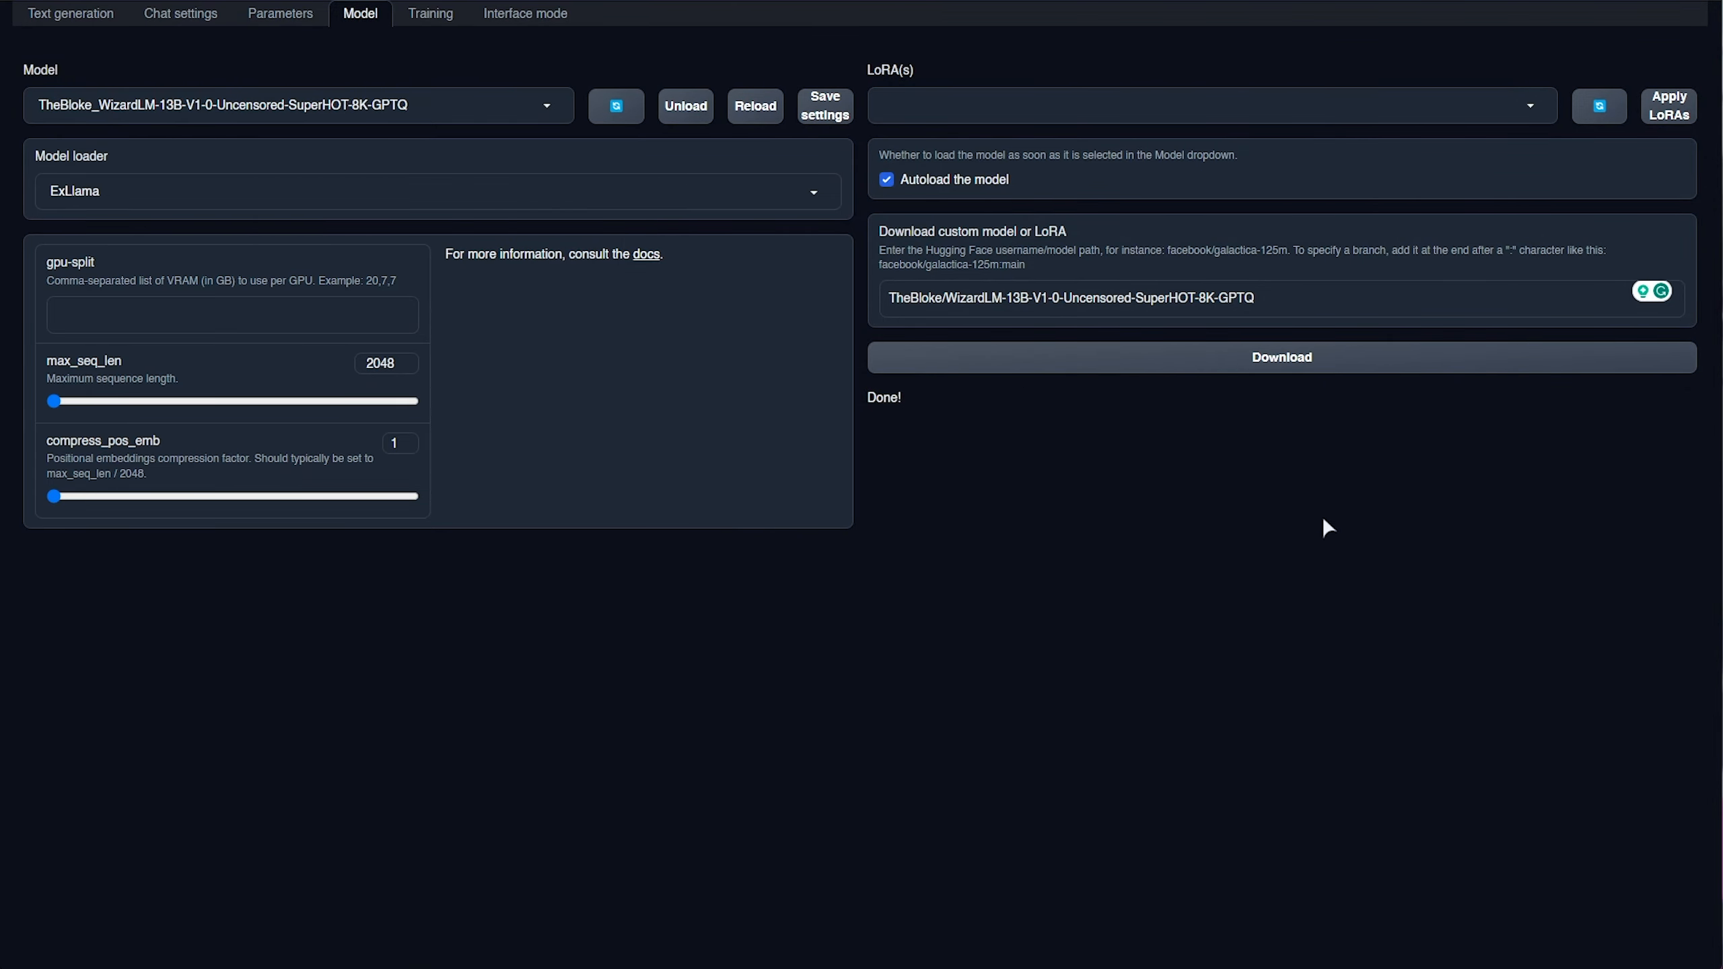
# Select TheBloke_WizardLM-13B-V1-0-Uncensored-SuperHOT-8K-GPTQ, save its model settings, and bring up the GPU performance view in Task Manager.
pyautogui.click(198, 108)
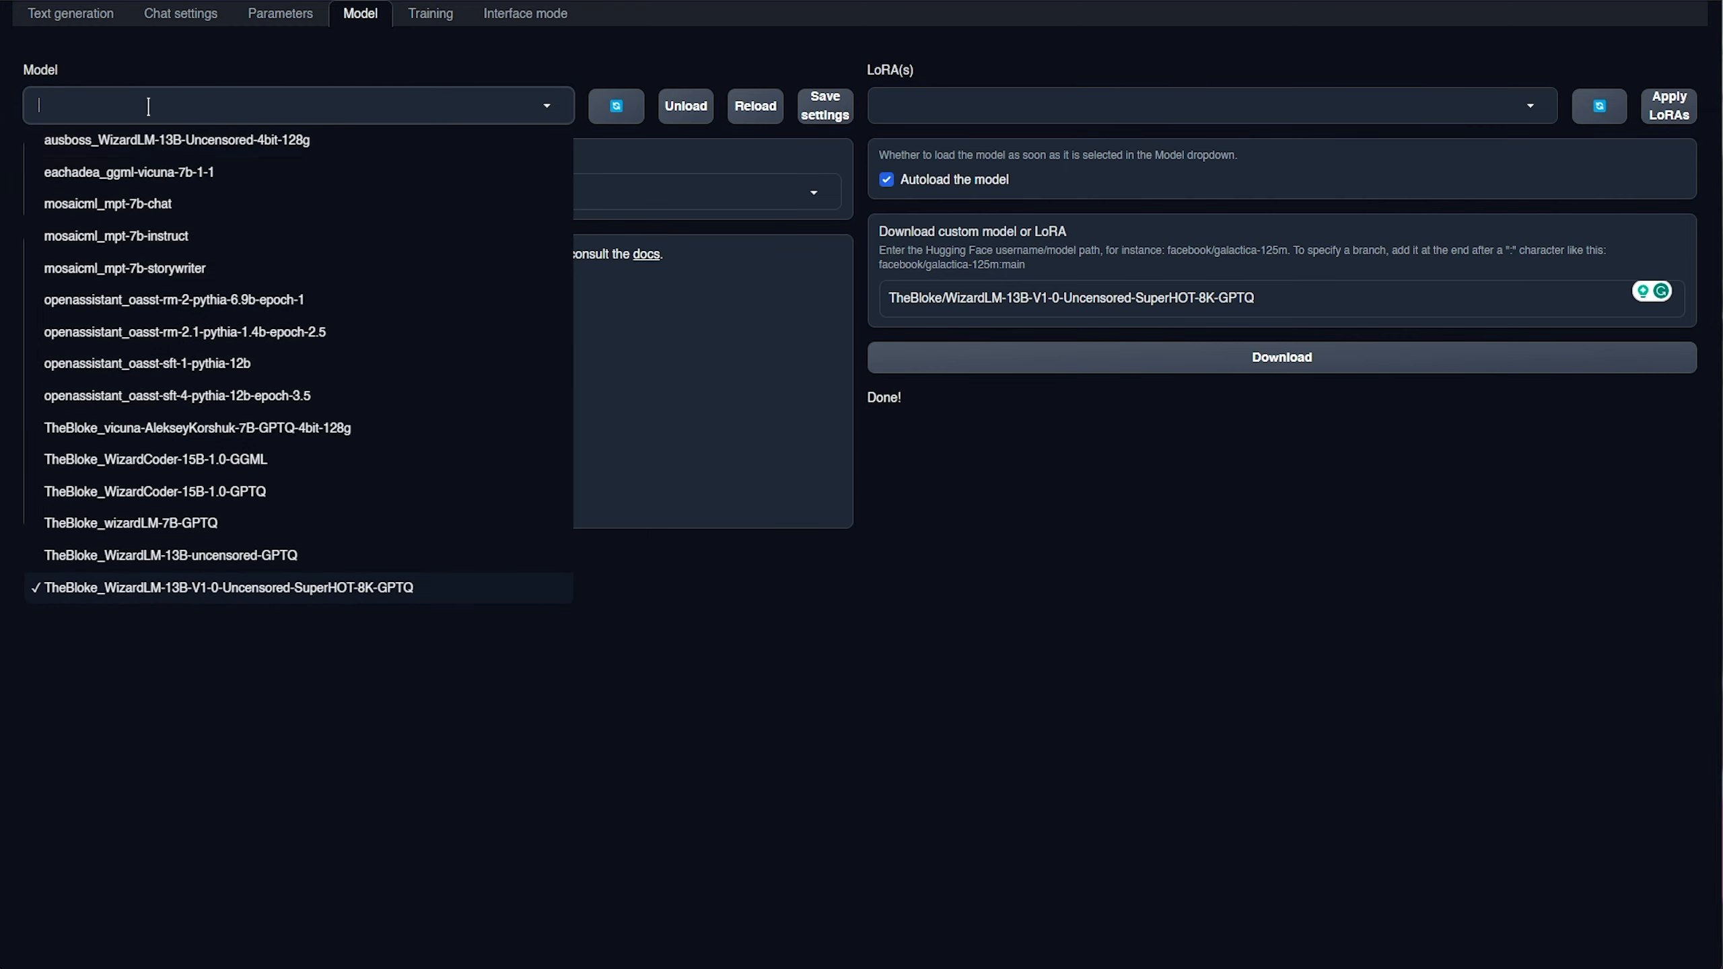
pyautogui.click(223, 590)
pyautogui.click(812, 117)
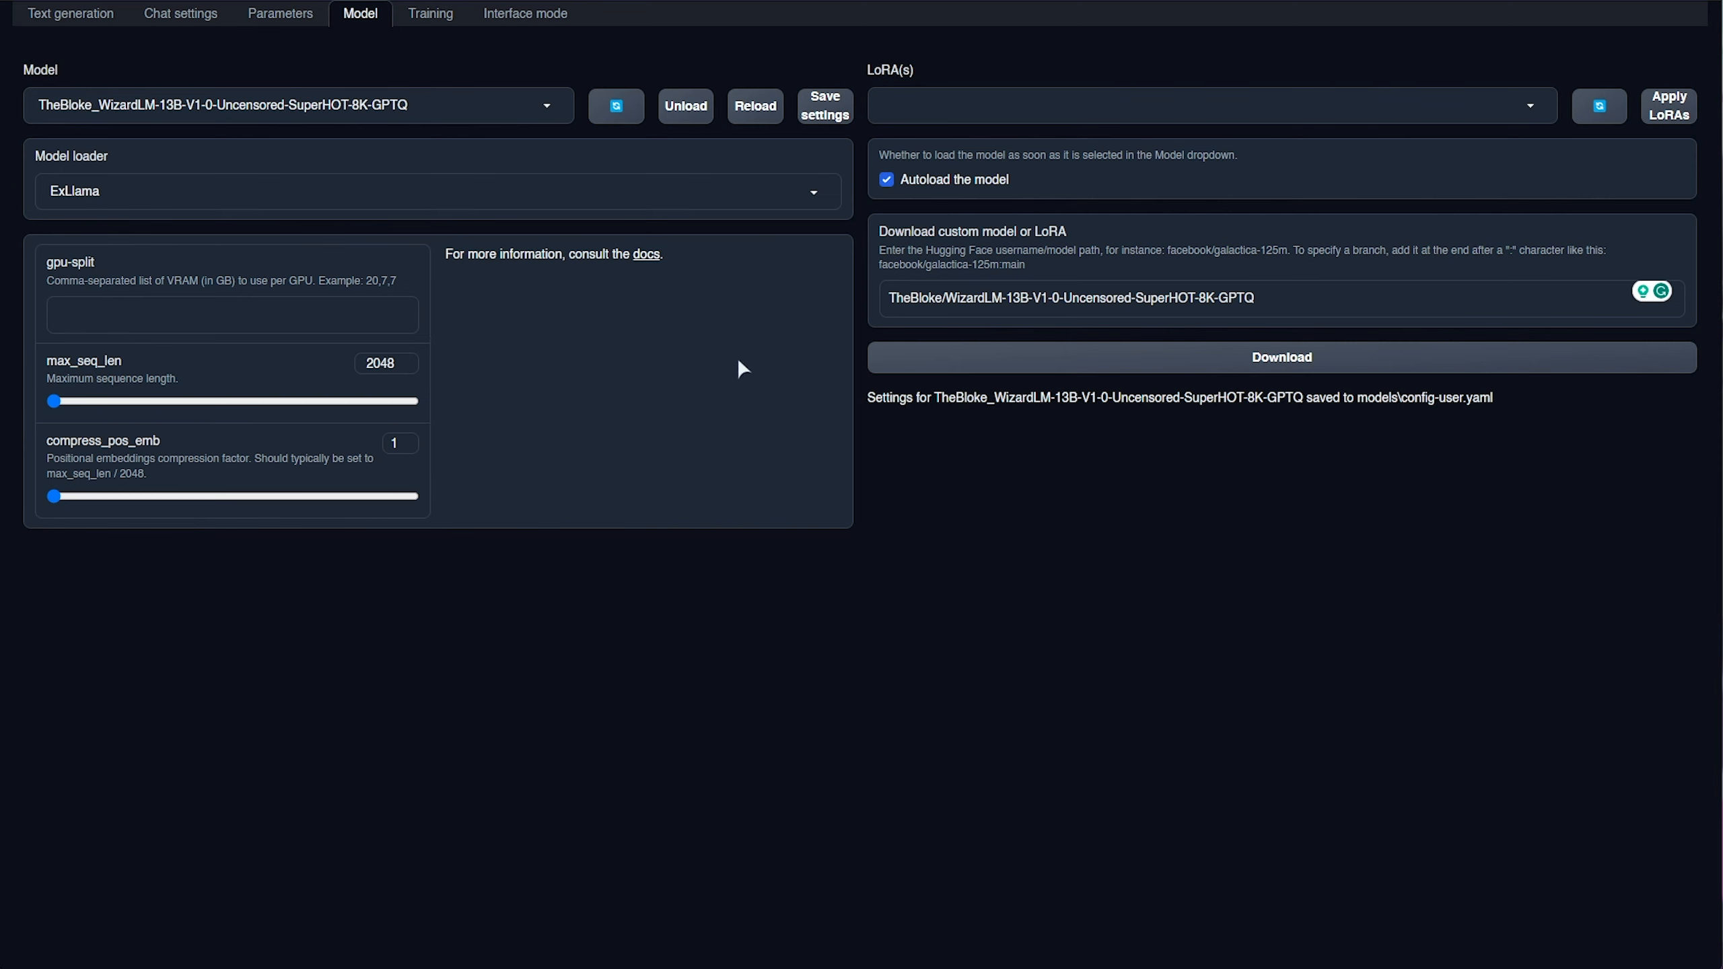
pyautogui.hotkey('ctrl', 'shift', 'Escape')
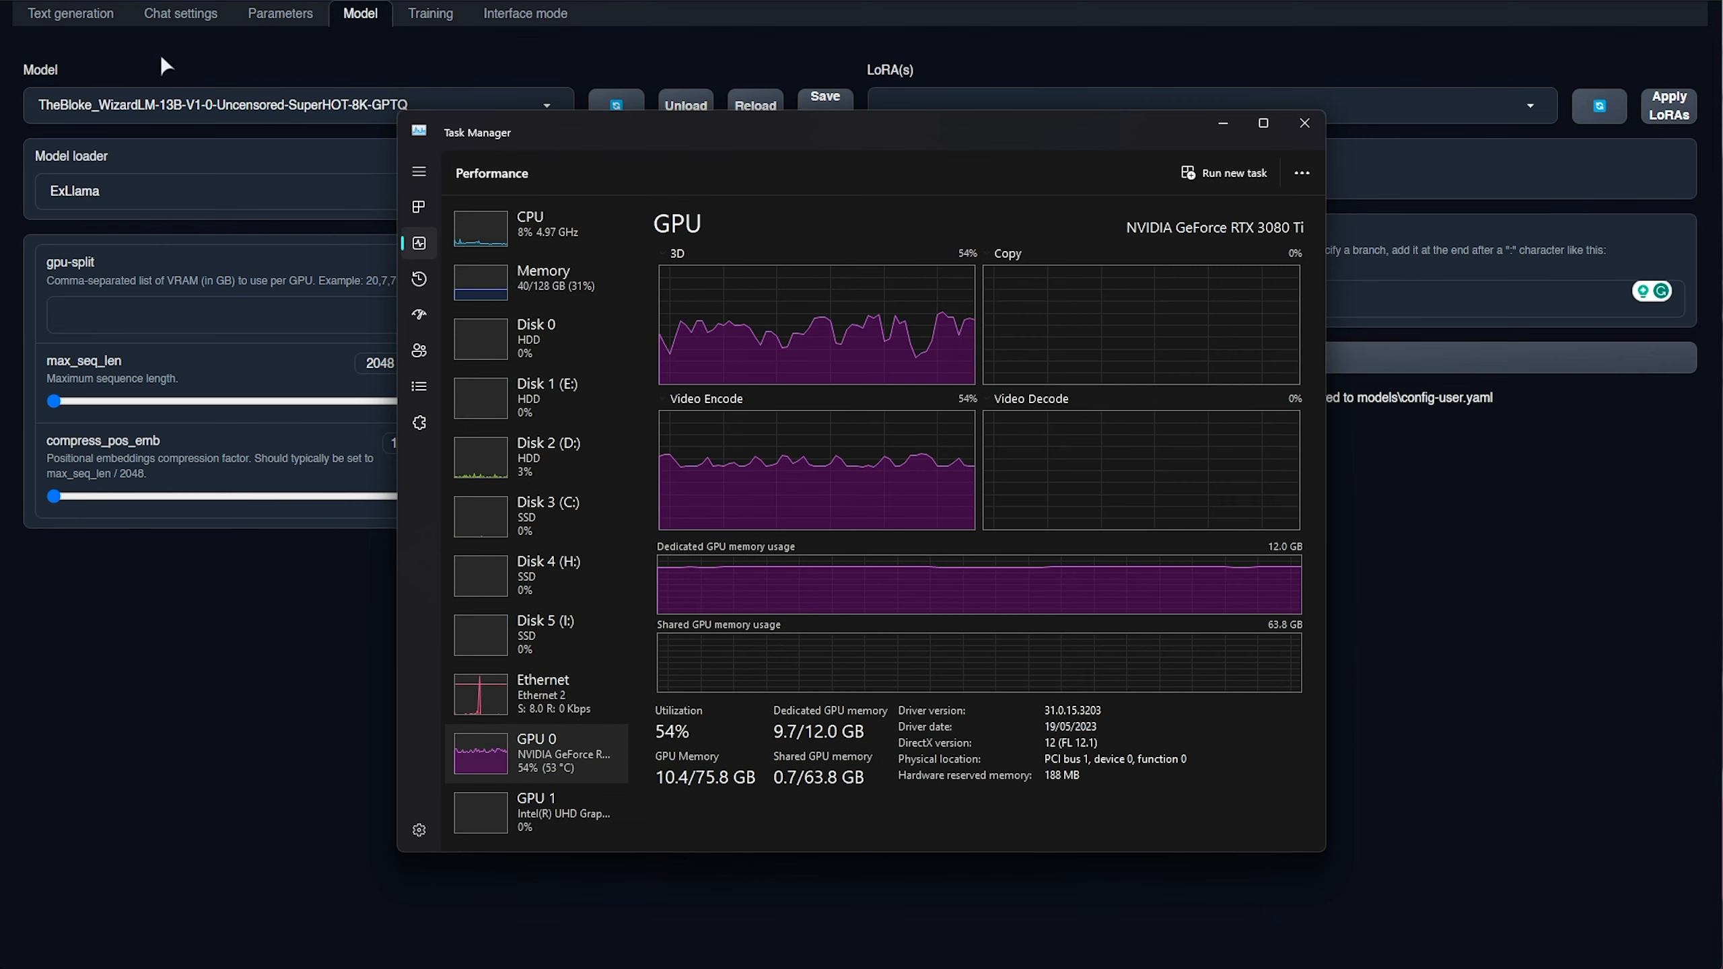
# Return to the chat and copy the earlier prompt "Hey! Write me a short poem." from the conversation.
pyautogui.click(79, 19)
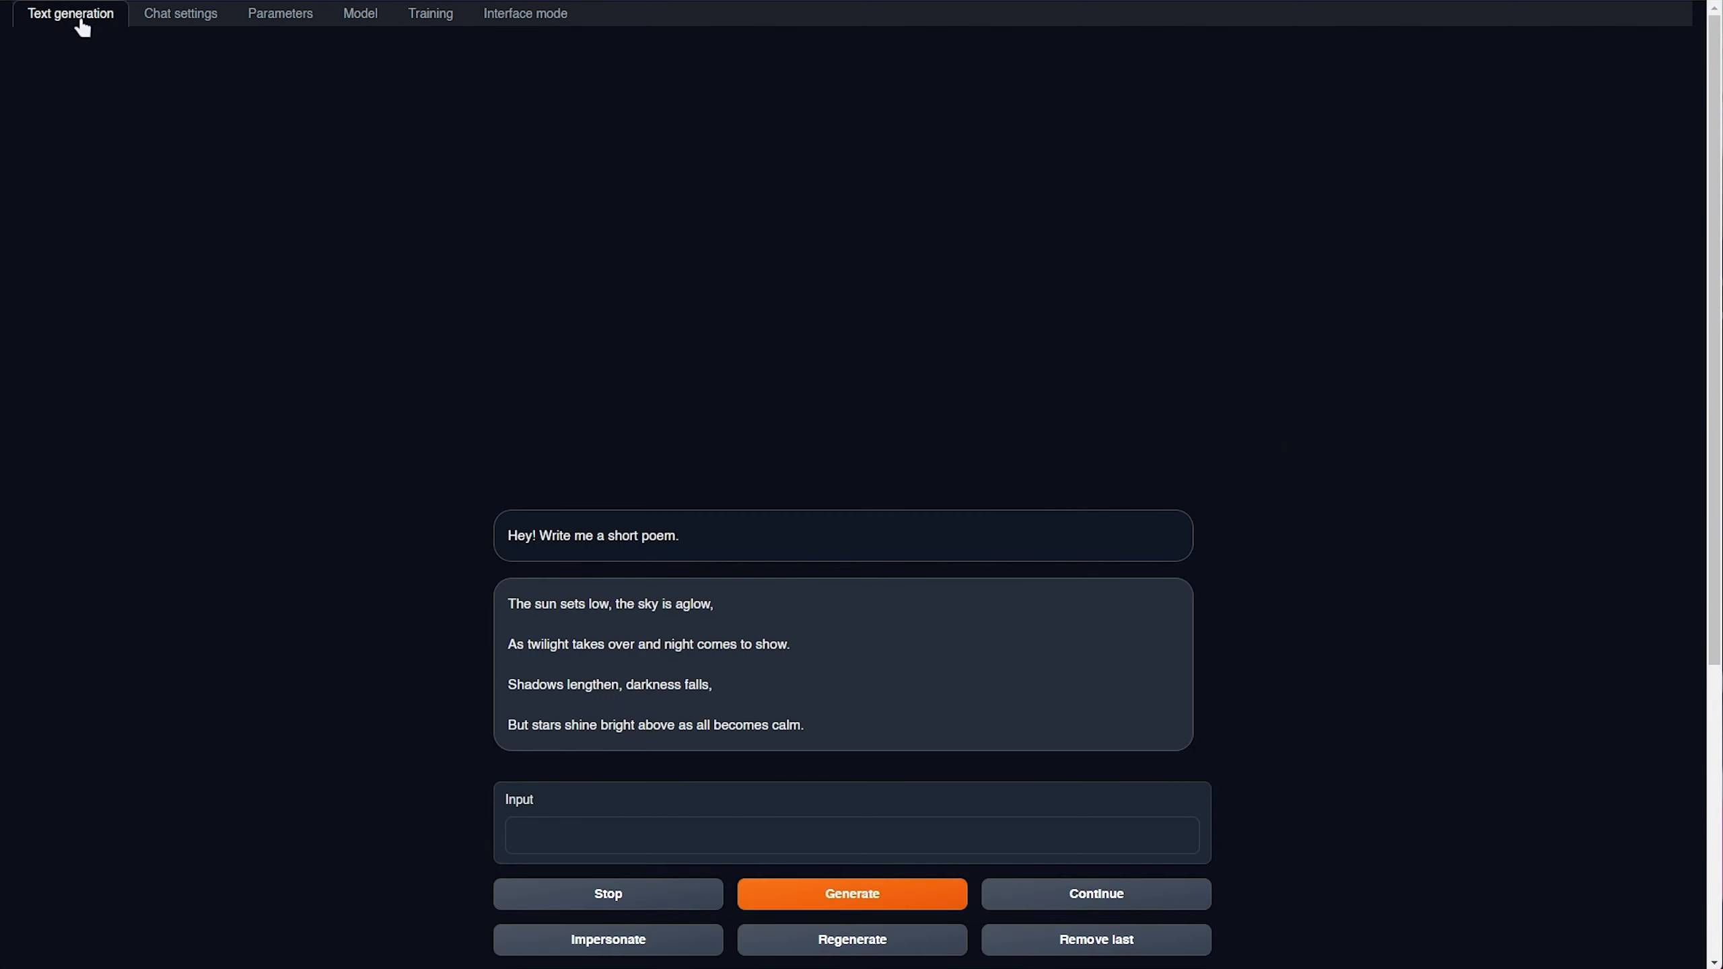
pyautogui.moveTo(702, 542); pyautogui.dragTo(547, 547)
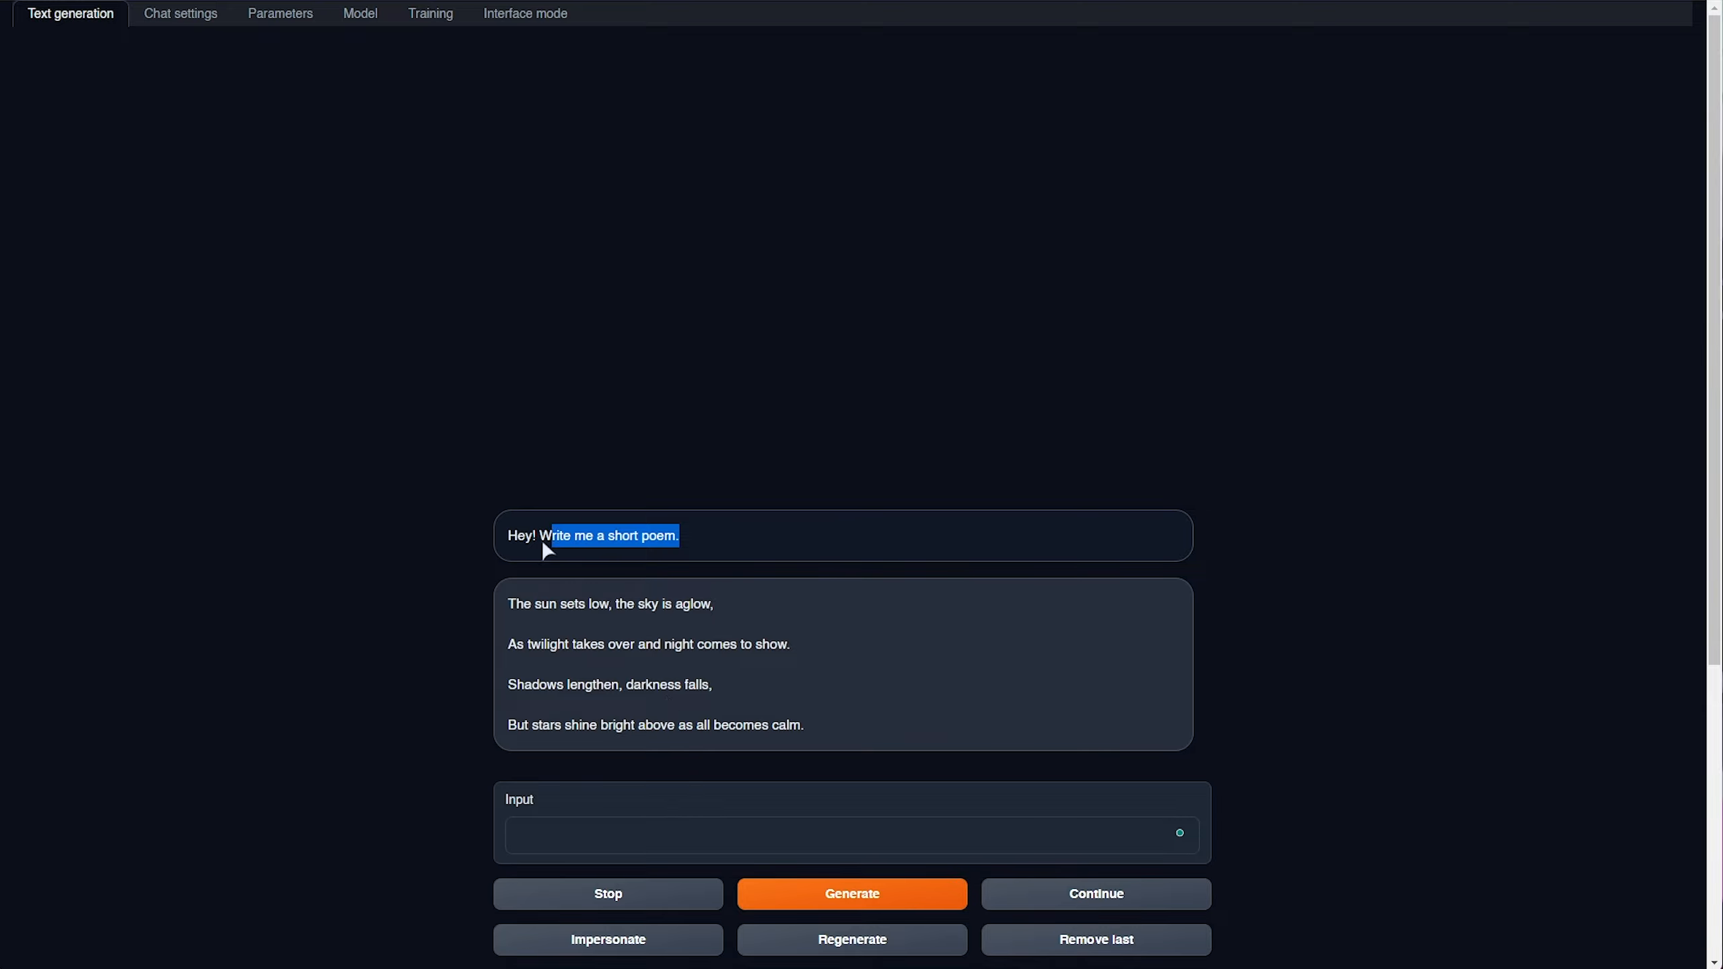
pyautogui.rightClick(554, 539)
pyautogui.click(590, 556)
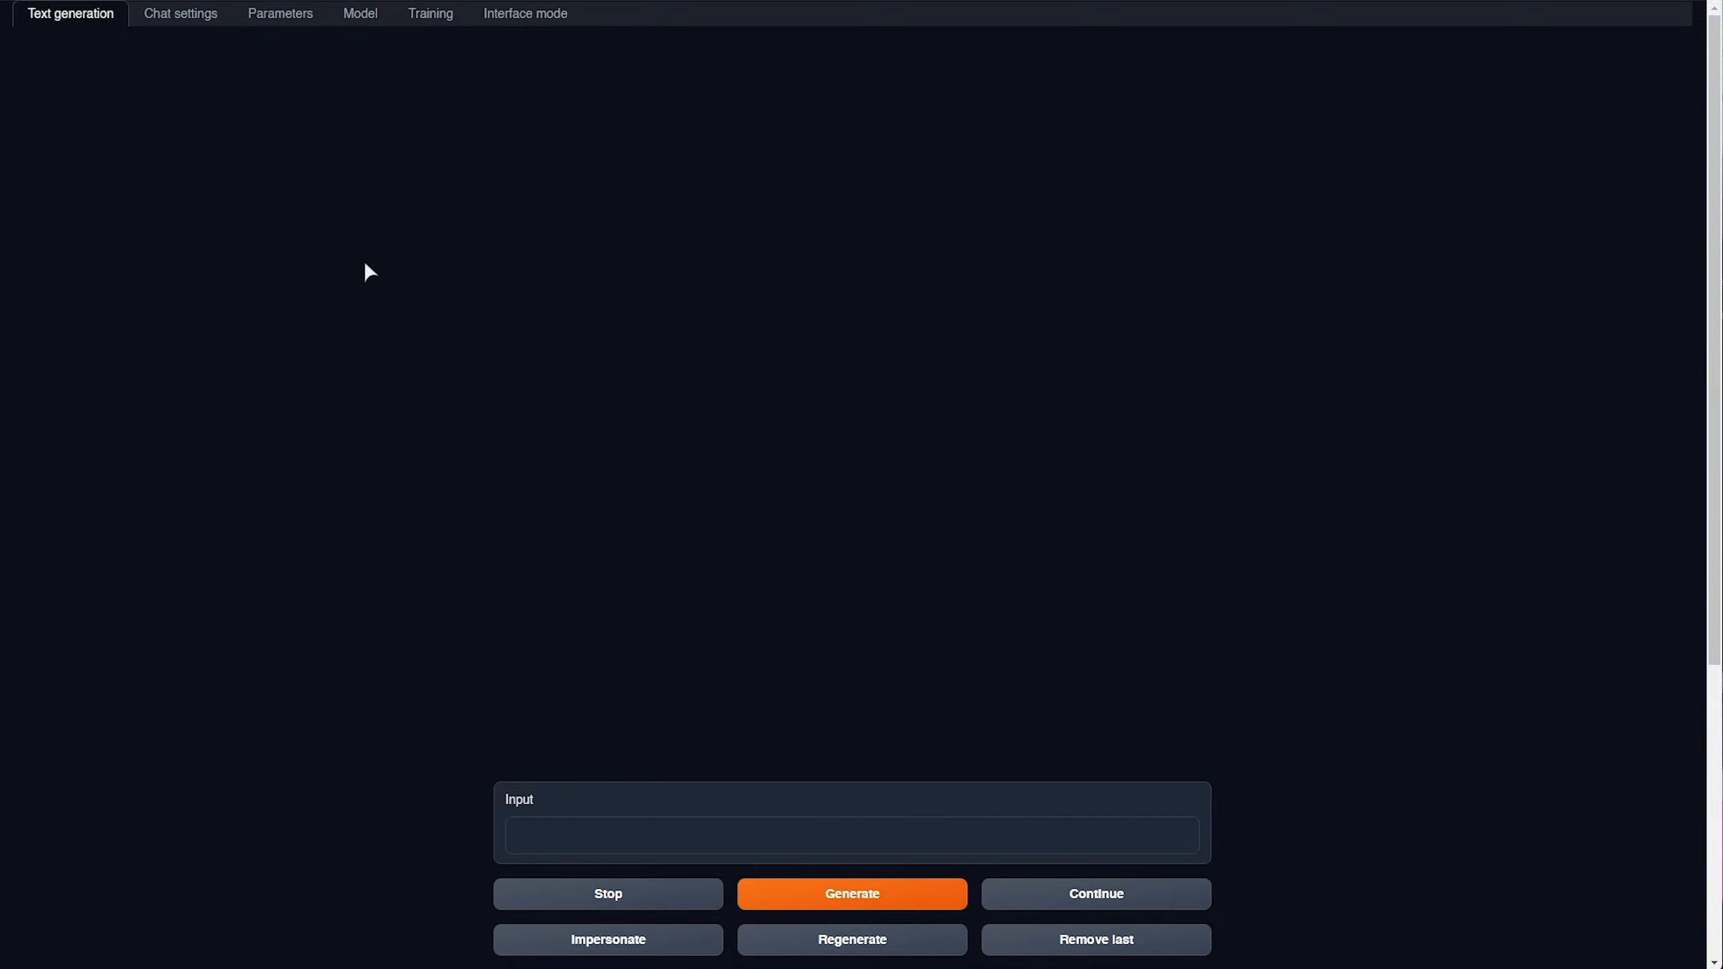
# Try to generate a reply to "Hey! Write me a short poem." in the emptied chat.
pyautogui.scroll(-5, 817, 632)
pyautogui.click(730, 477)
pyautogui.hotkey('ctrl', 'v')
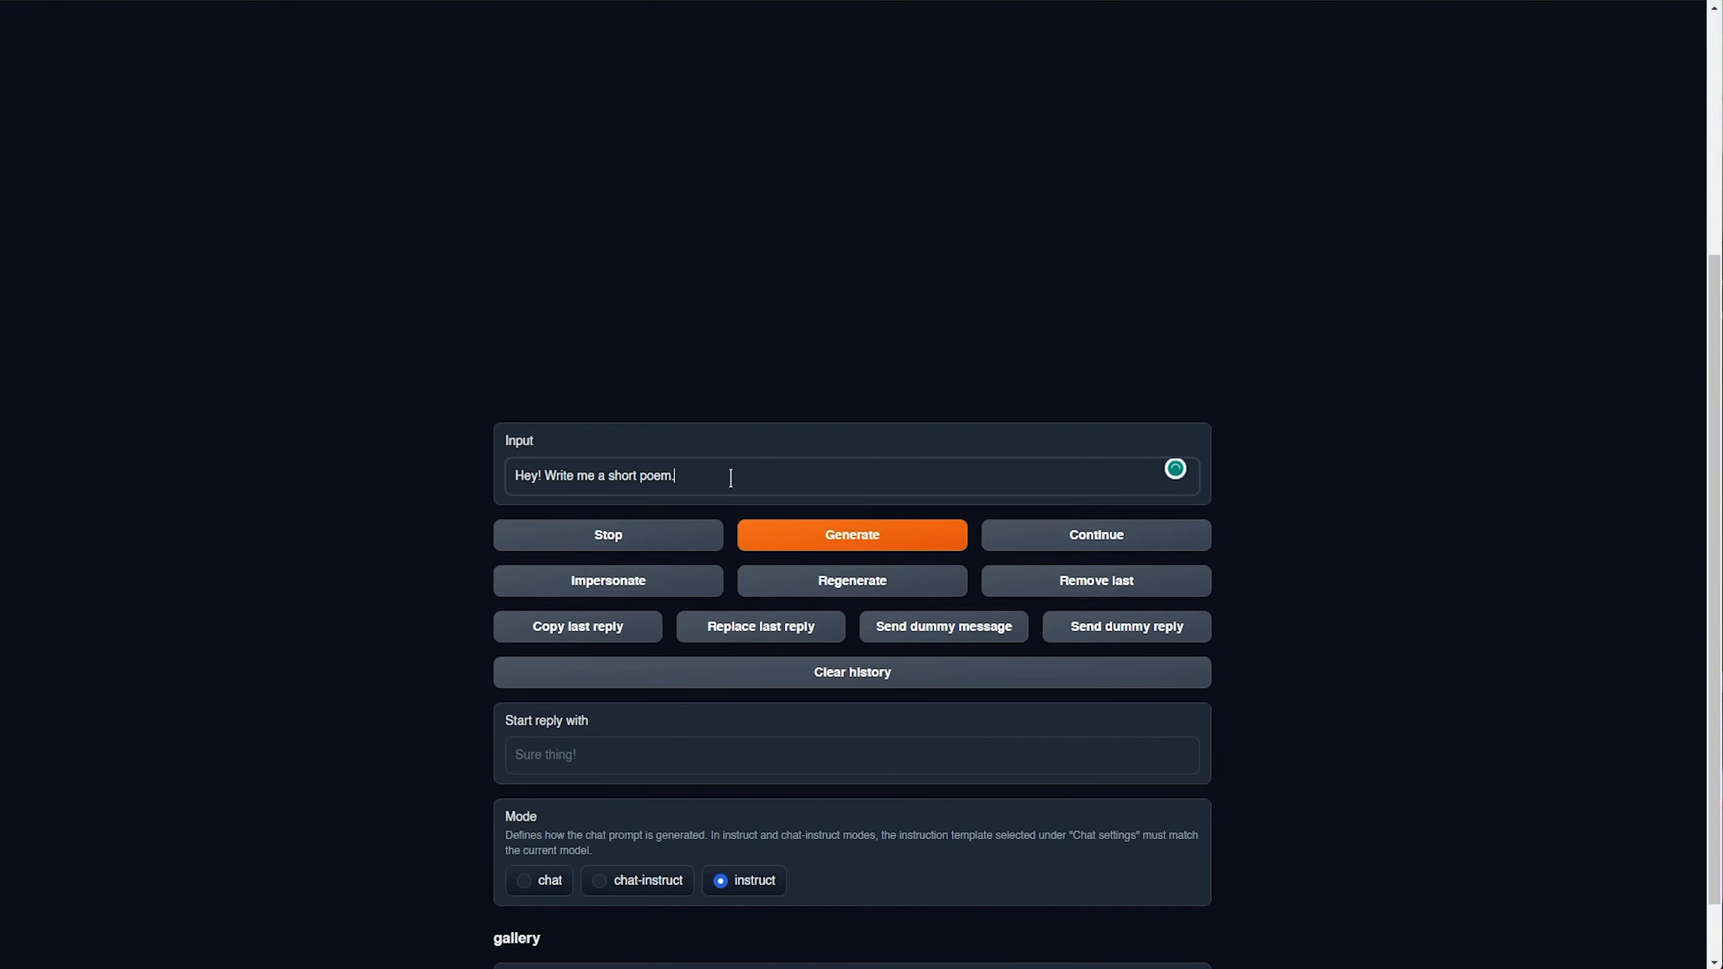
pyautogui.click(811, 542)
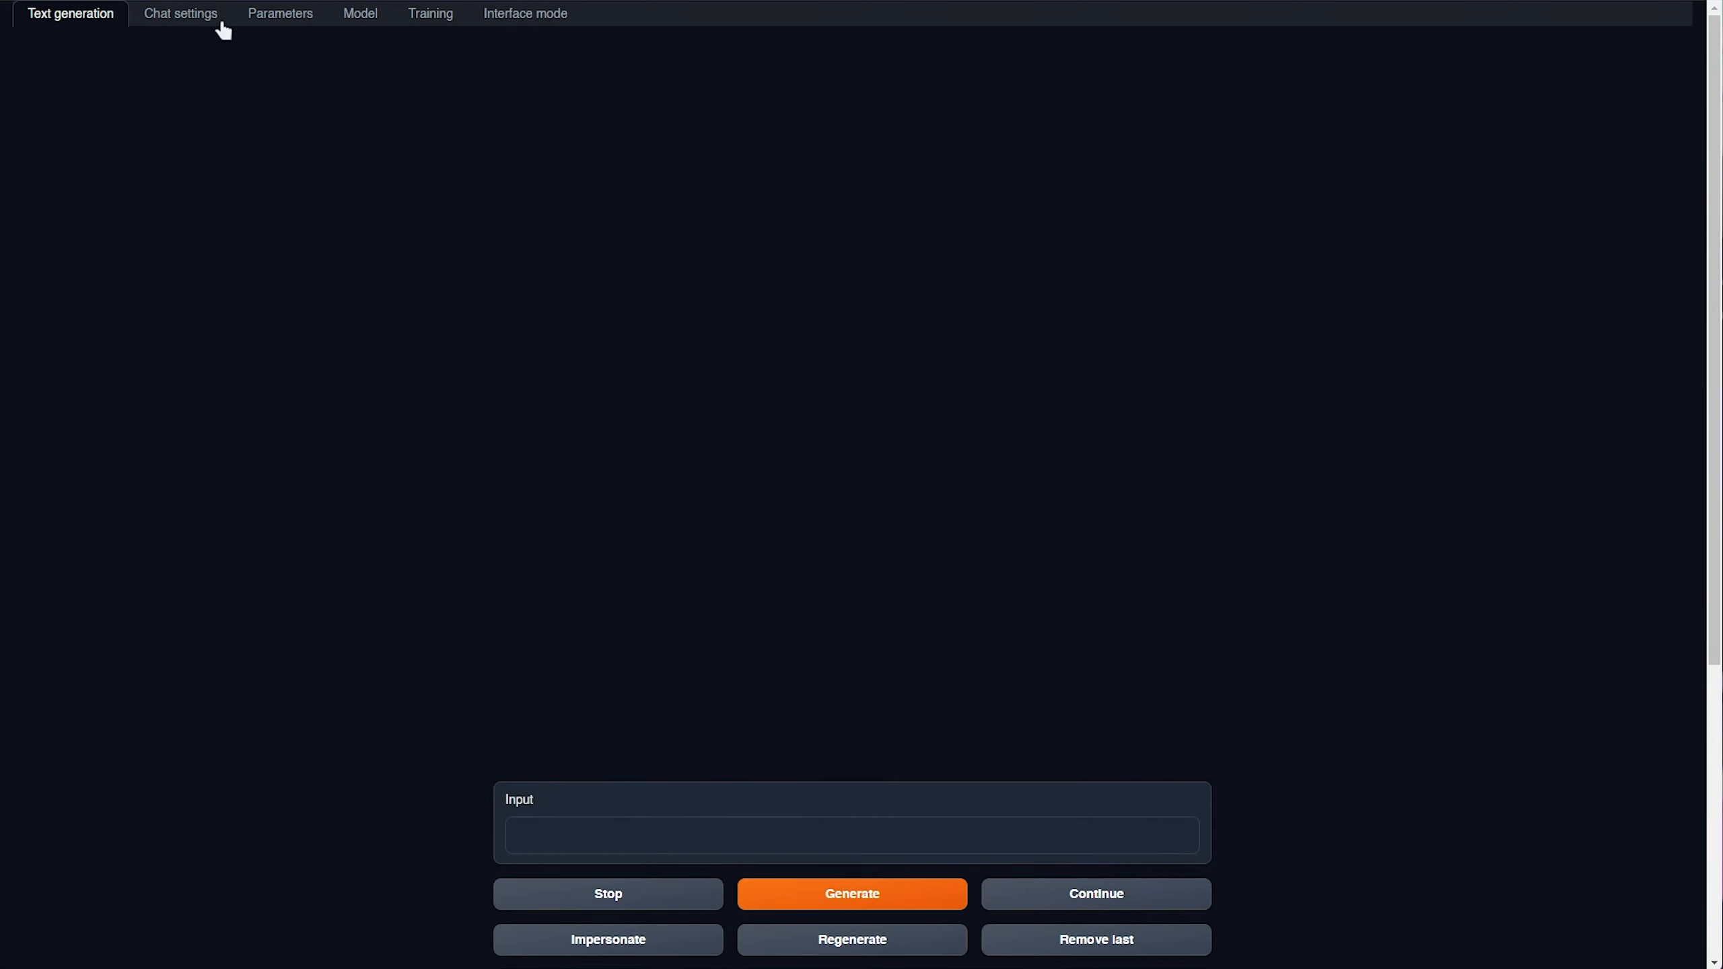
# Load the model TheBloke_WizardLM-13B-V1-0-Uncensored-SuperHOT-8K-GPTQ and check its loading in the console window.
pyautogui.click(356, 16)
pyautogui.click(339, 105)
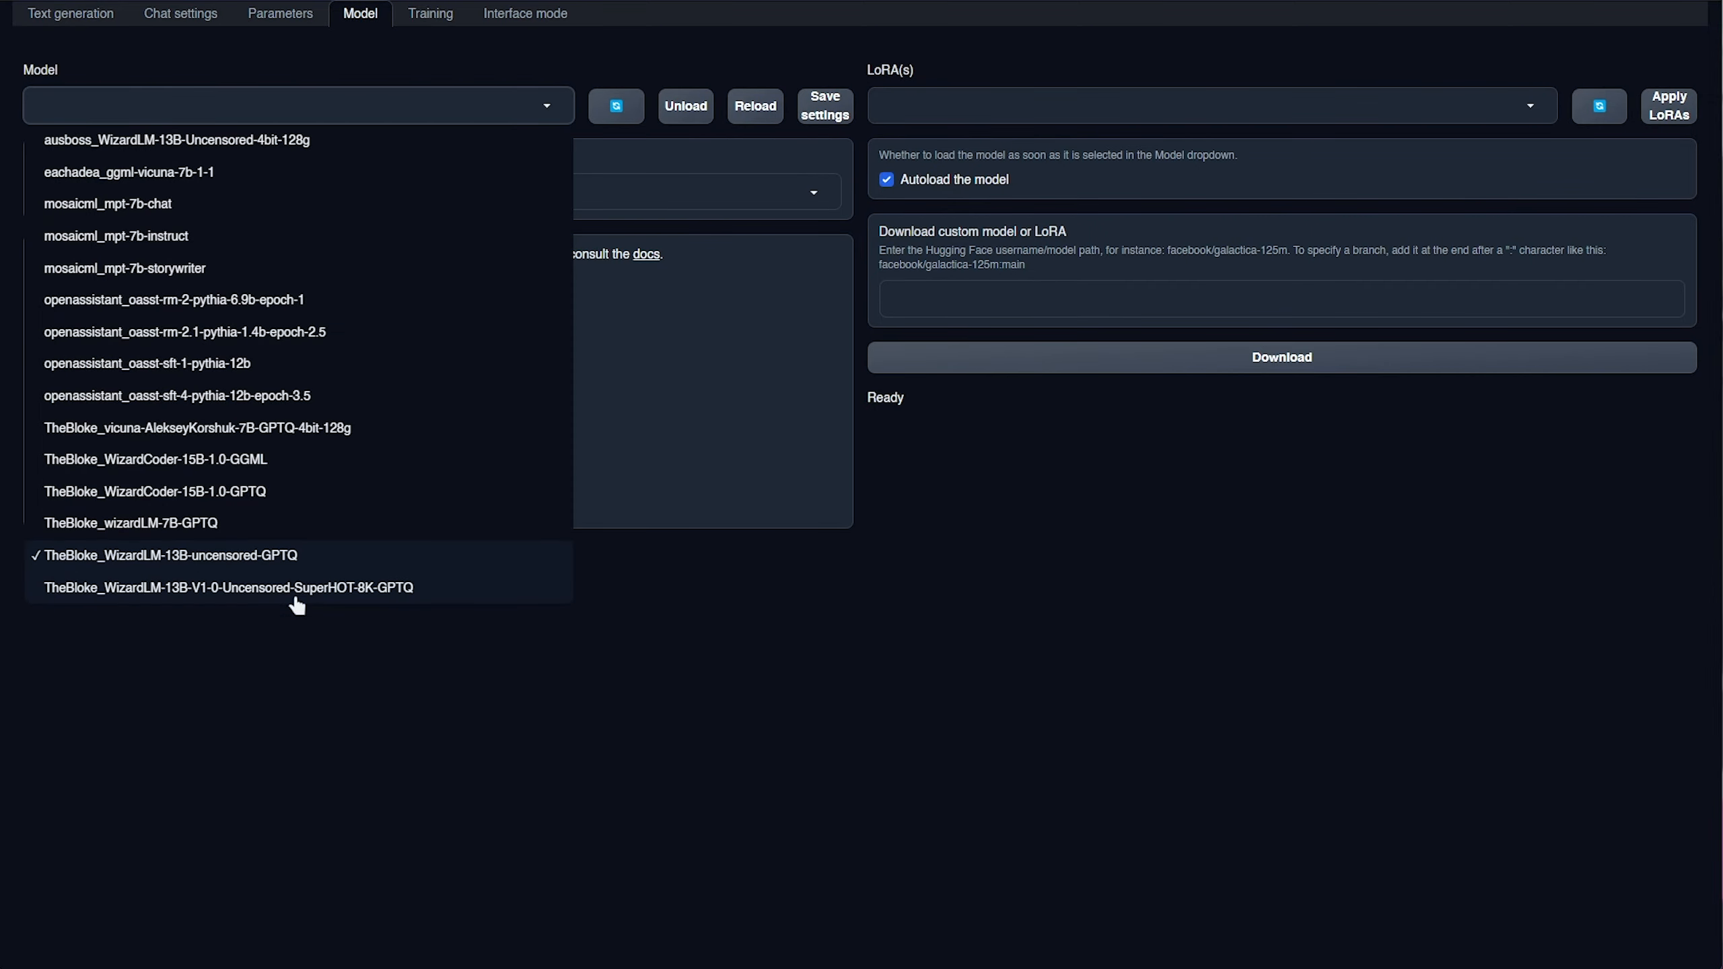
pyautogui.click(292, 587)
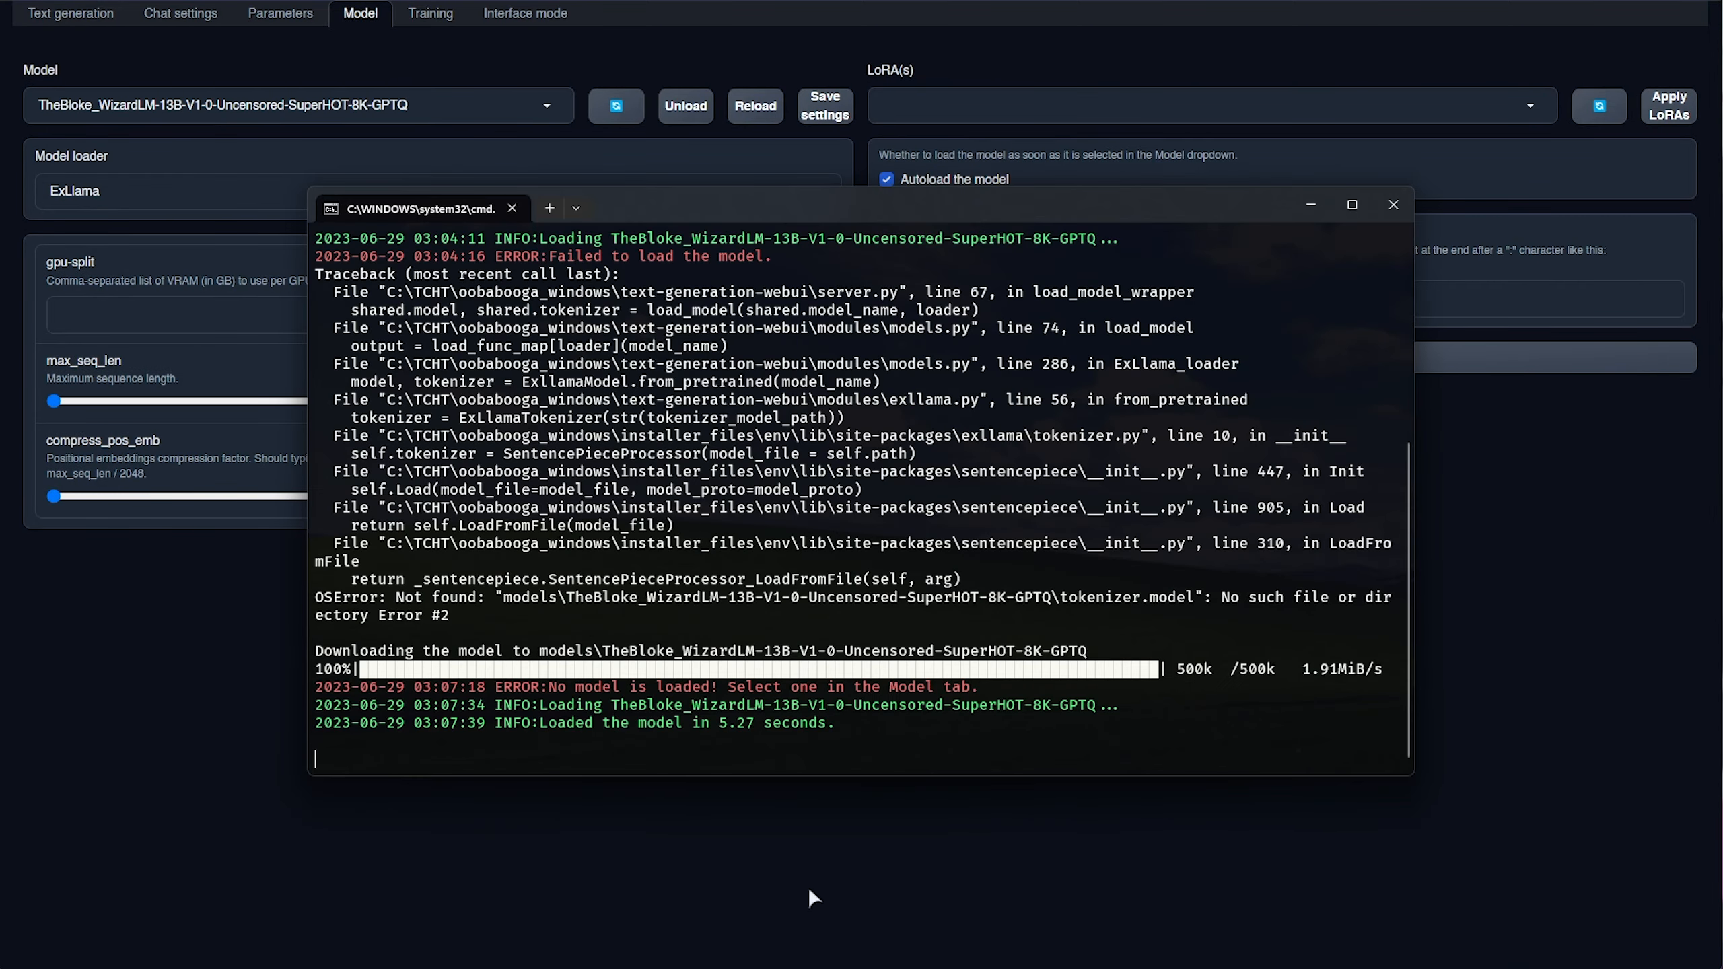
pyautogui.click(804, 968)
pyautogui.rightClick(743, 968)
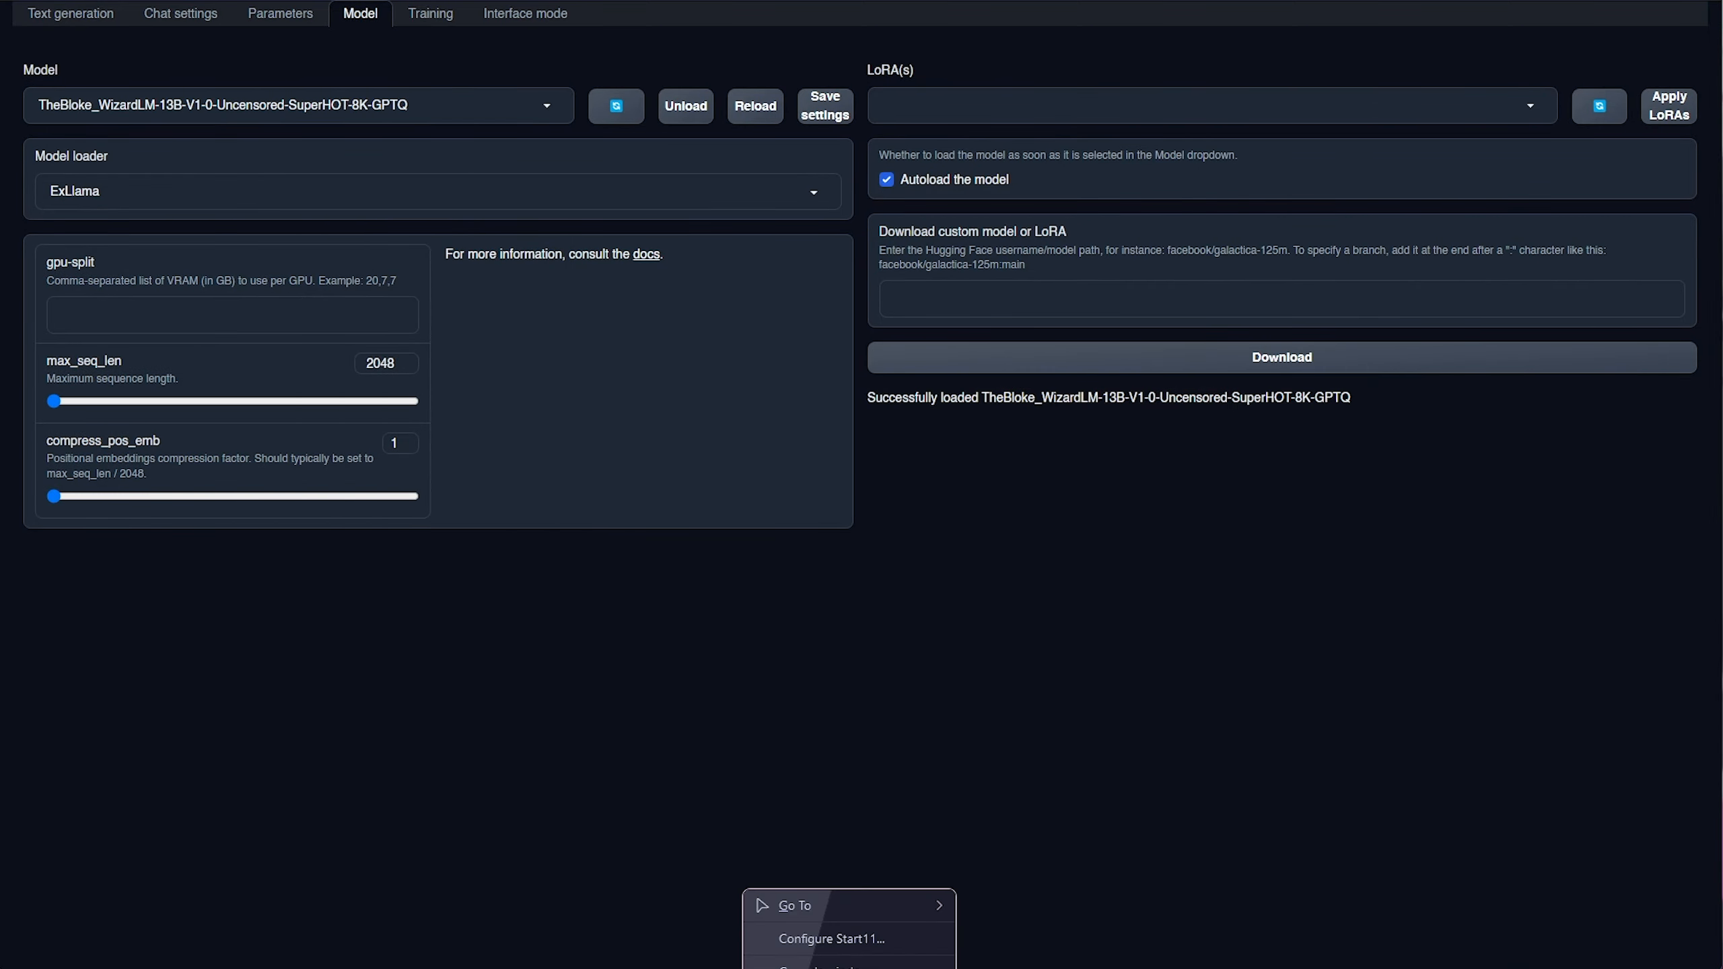
pyautogui.click(783, 965)
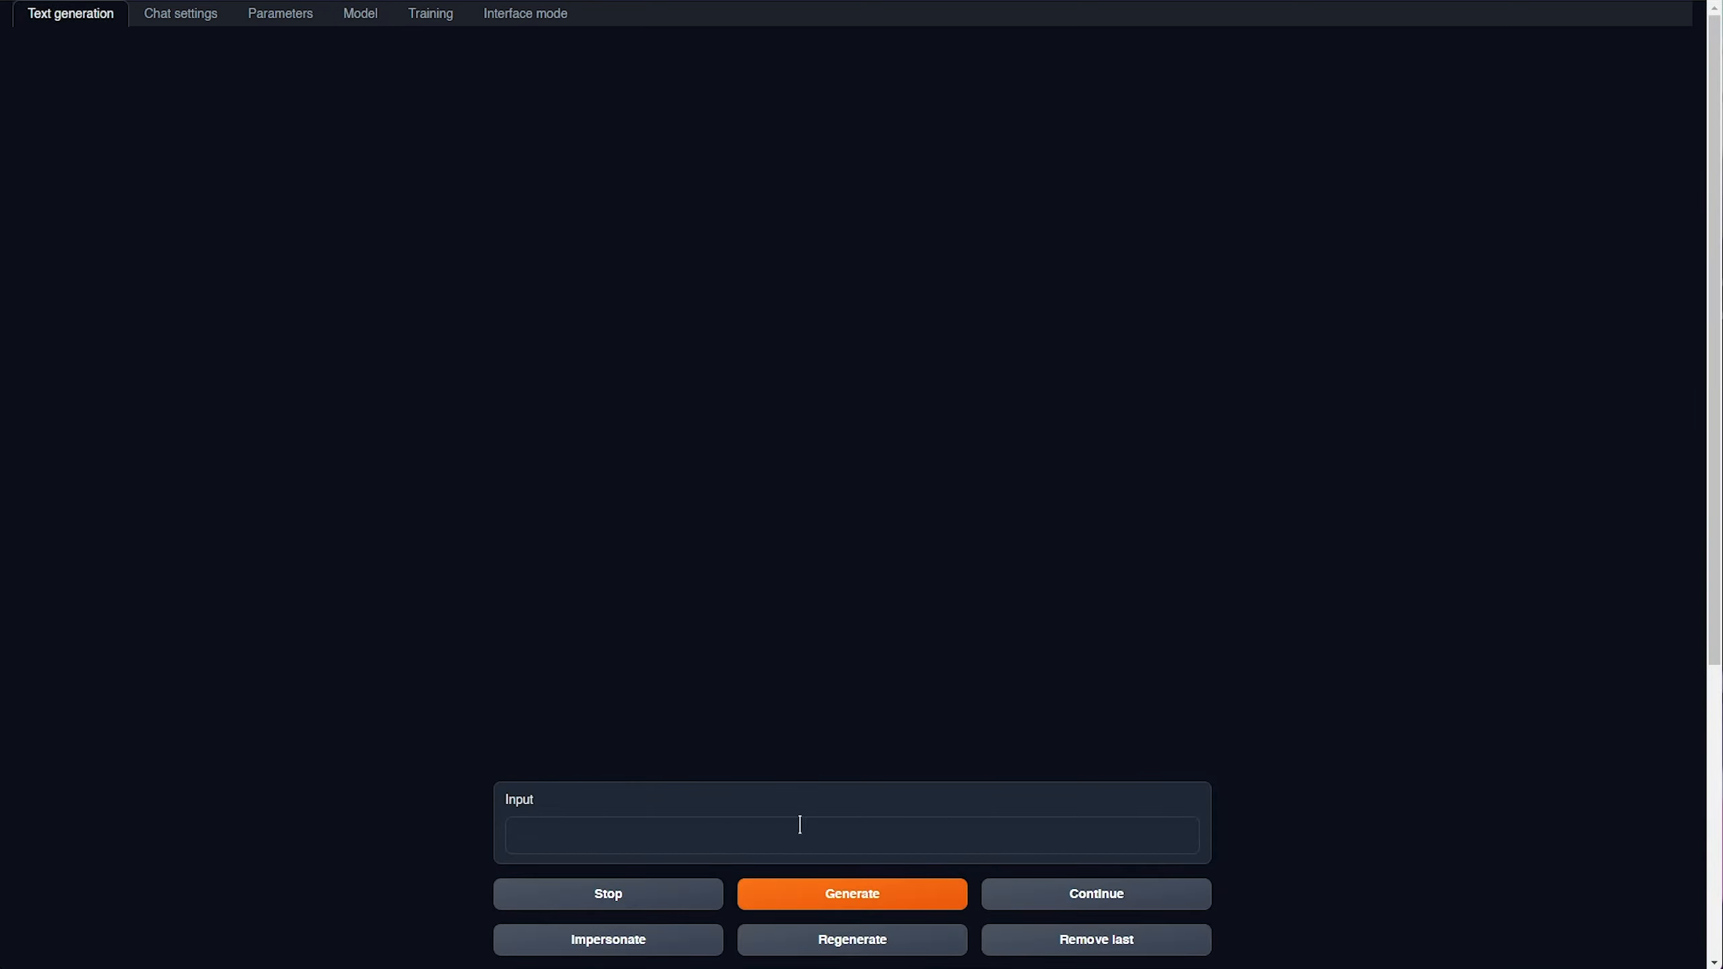
# Enter the chat prompt "Hey! Write me a short poem." and generate a reply.
pyautogui.click(800, 824)
pyautogui.write('Hey! Write me a short poem.')
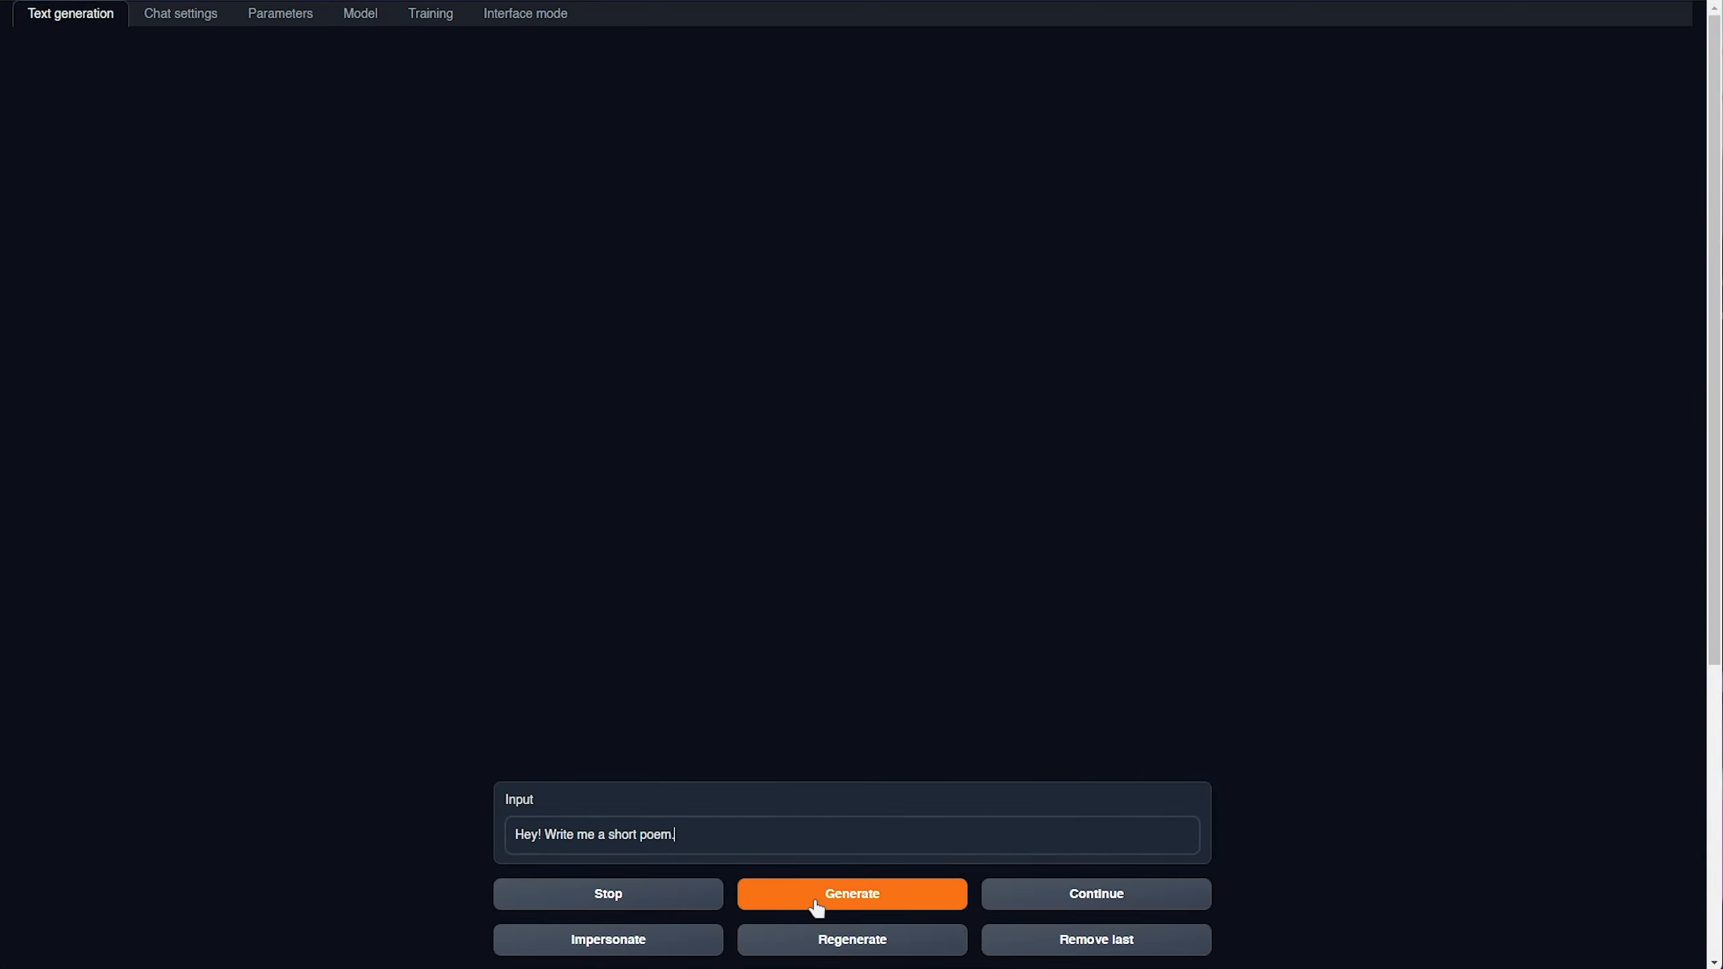
pyautogui.click(816, 907)
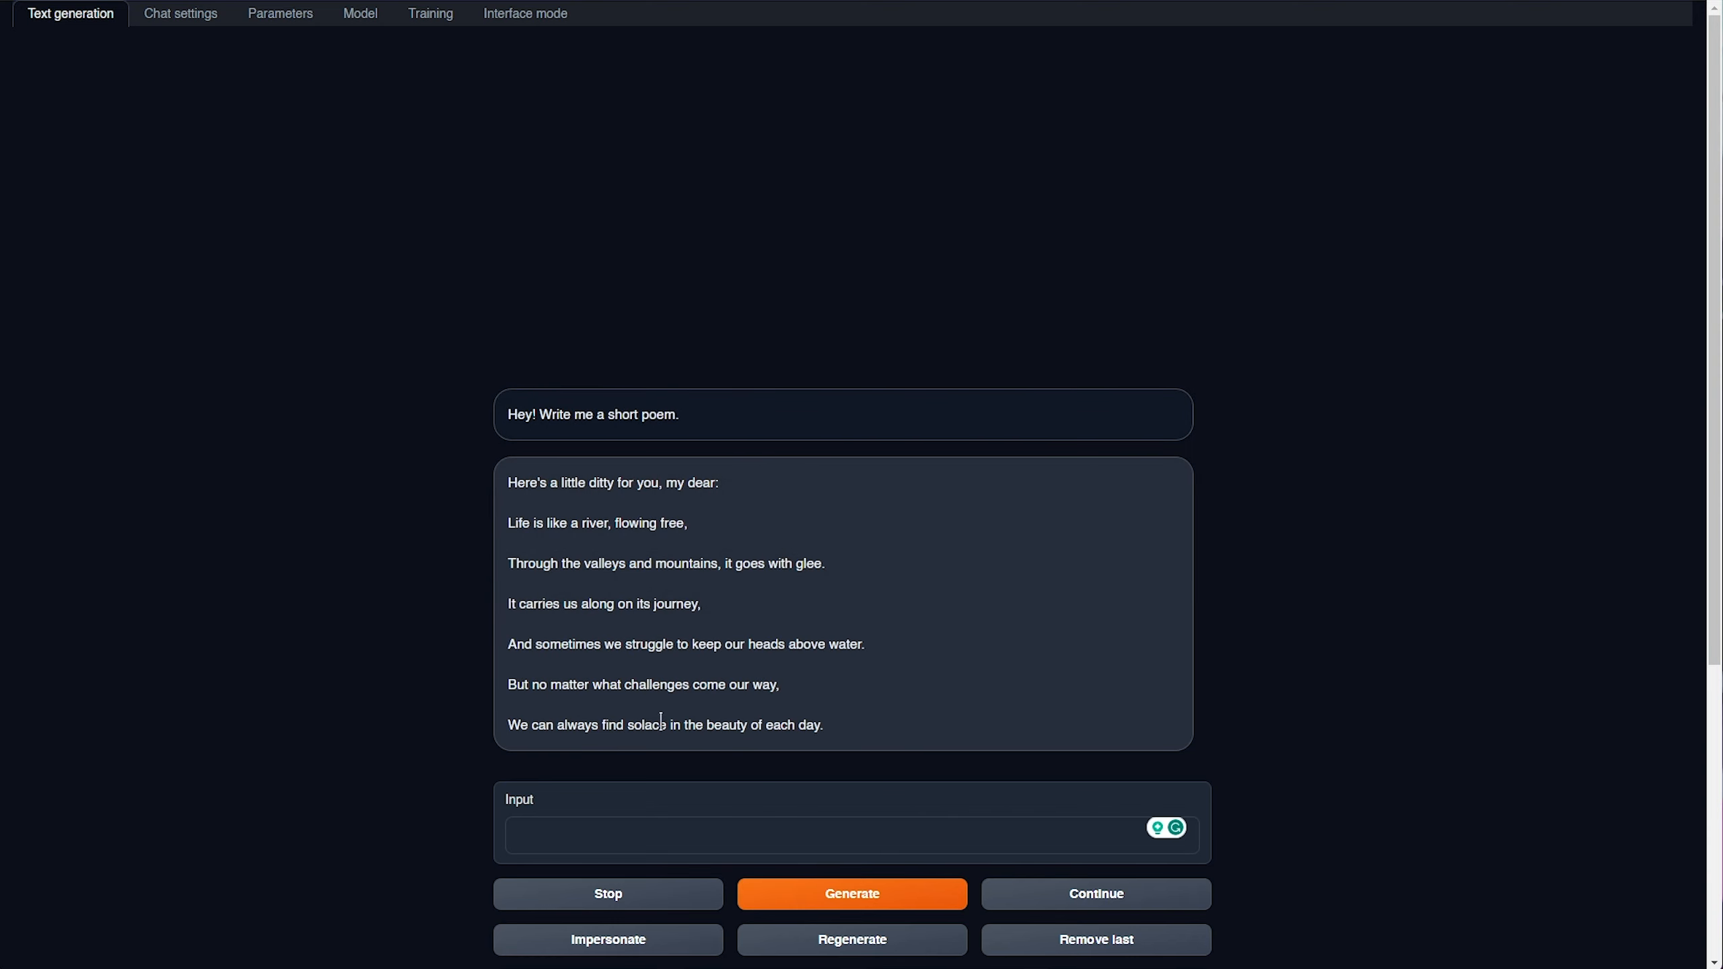
# In the console window, compare the tokens-per-second output speed of the latest generation with the earlier one, and return to the web UI.
pyautogui.hotkey('alt', 'Tab')
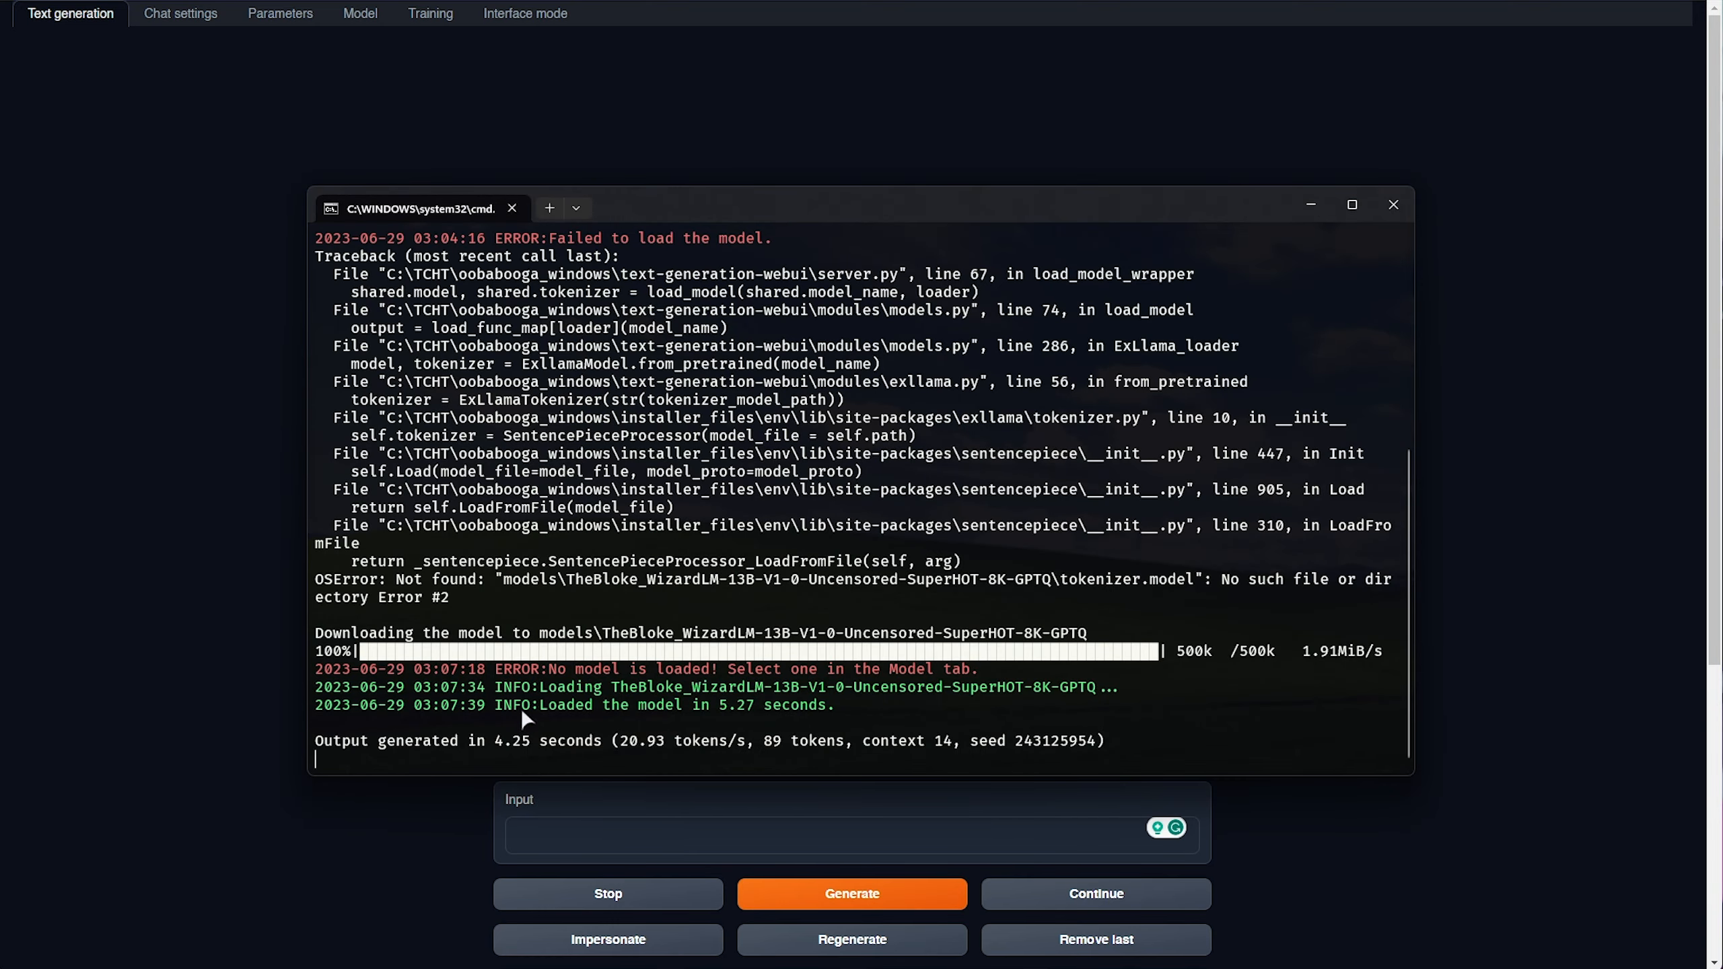
pyautogui.moveTo(493, 744); pyautogui.dragTo(750, 739)
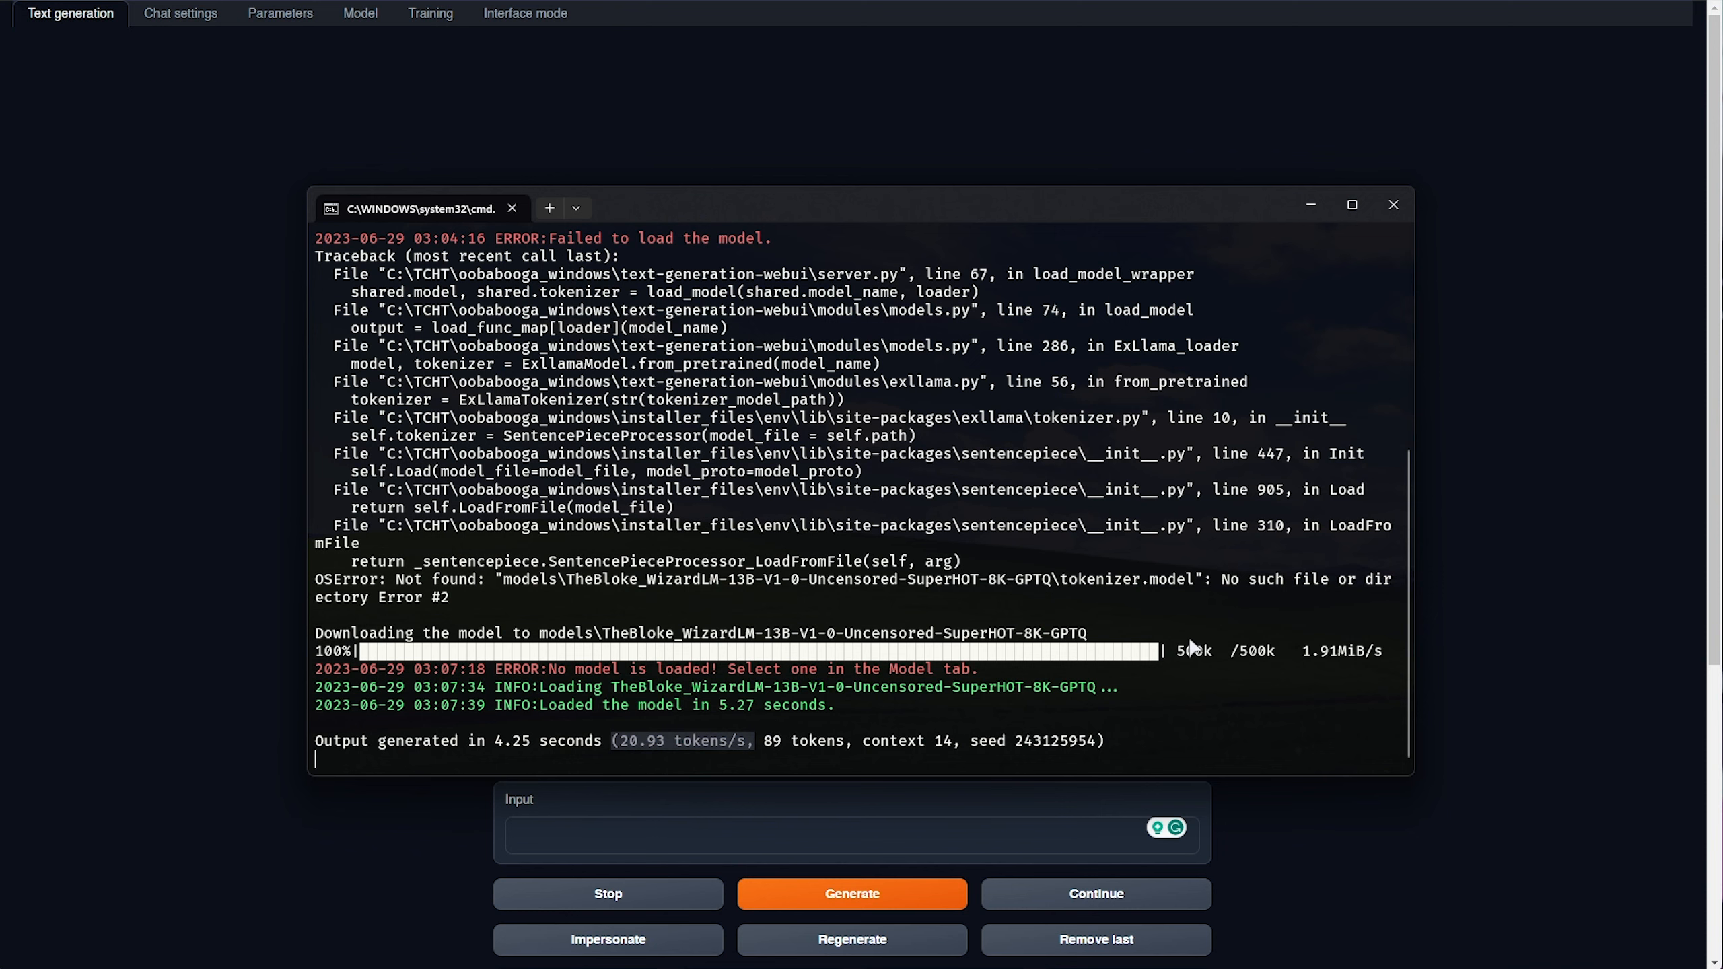
pyautogui.scroll(7, 1184, 635)
pyautogui.moveTo(620, 562); pyautogui.dragTo(745, 565)
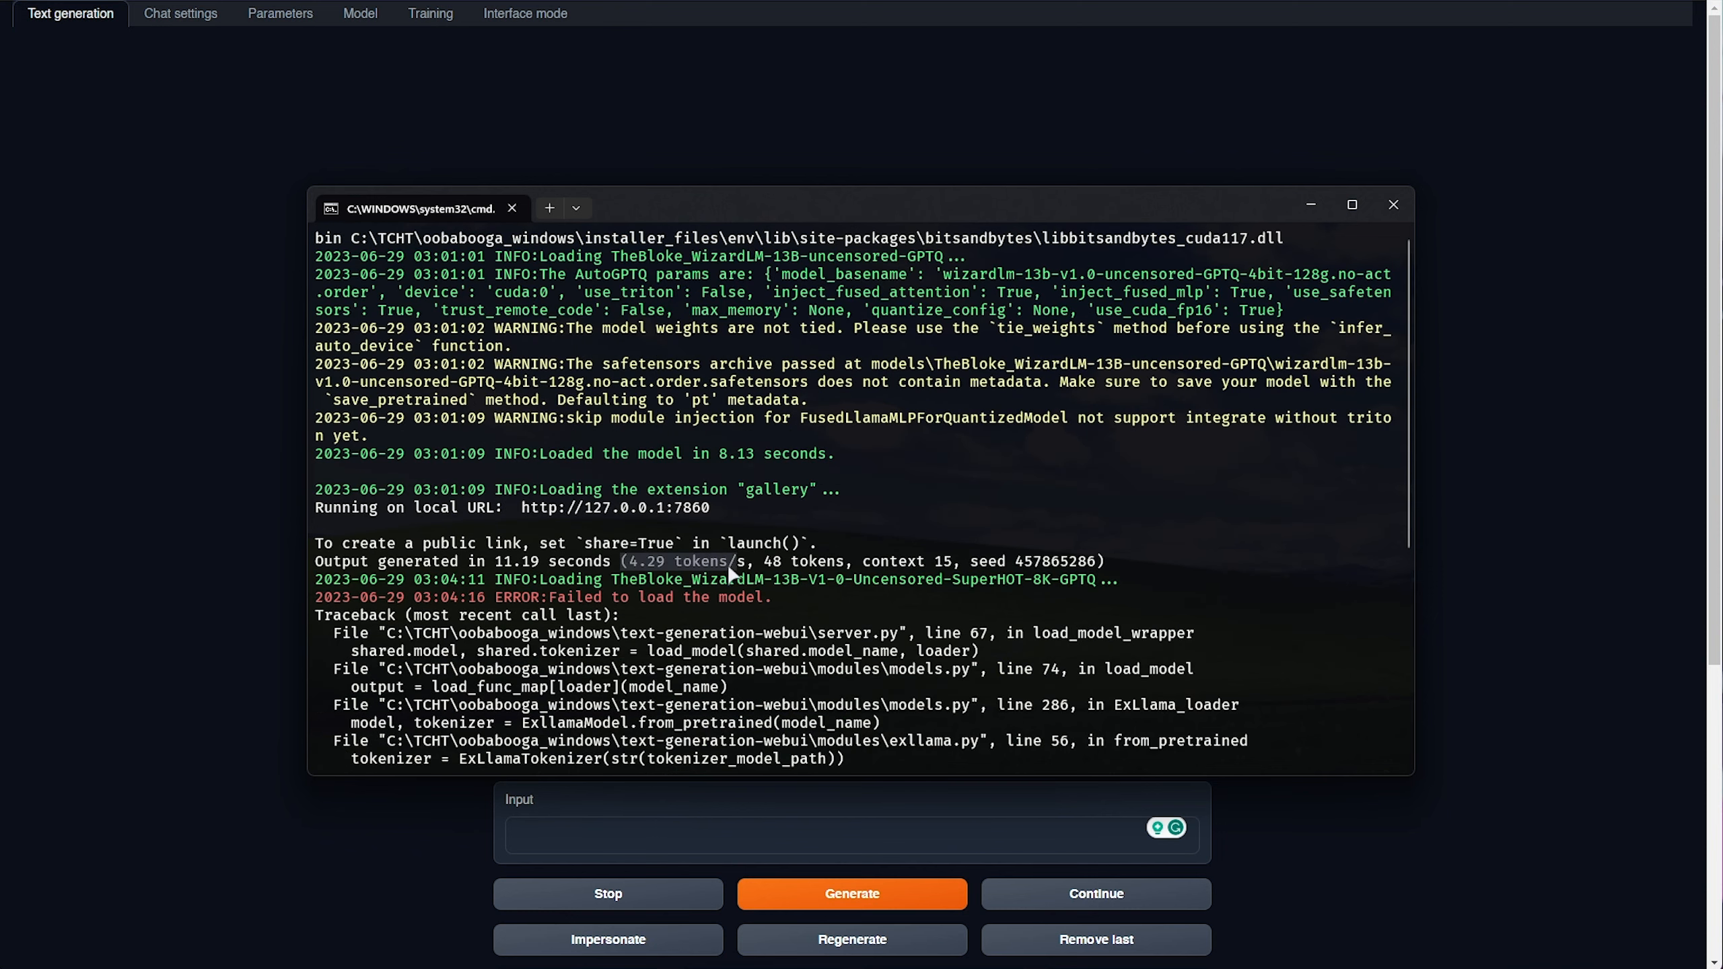
pyautogui.scroll(-7, 687, 598)
pyautogui.moveTo(614, 741); pyautogui.dragTo(737, 745)
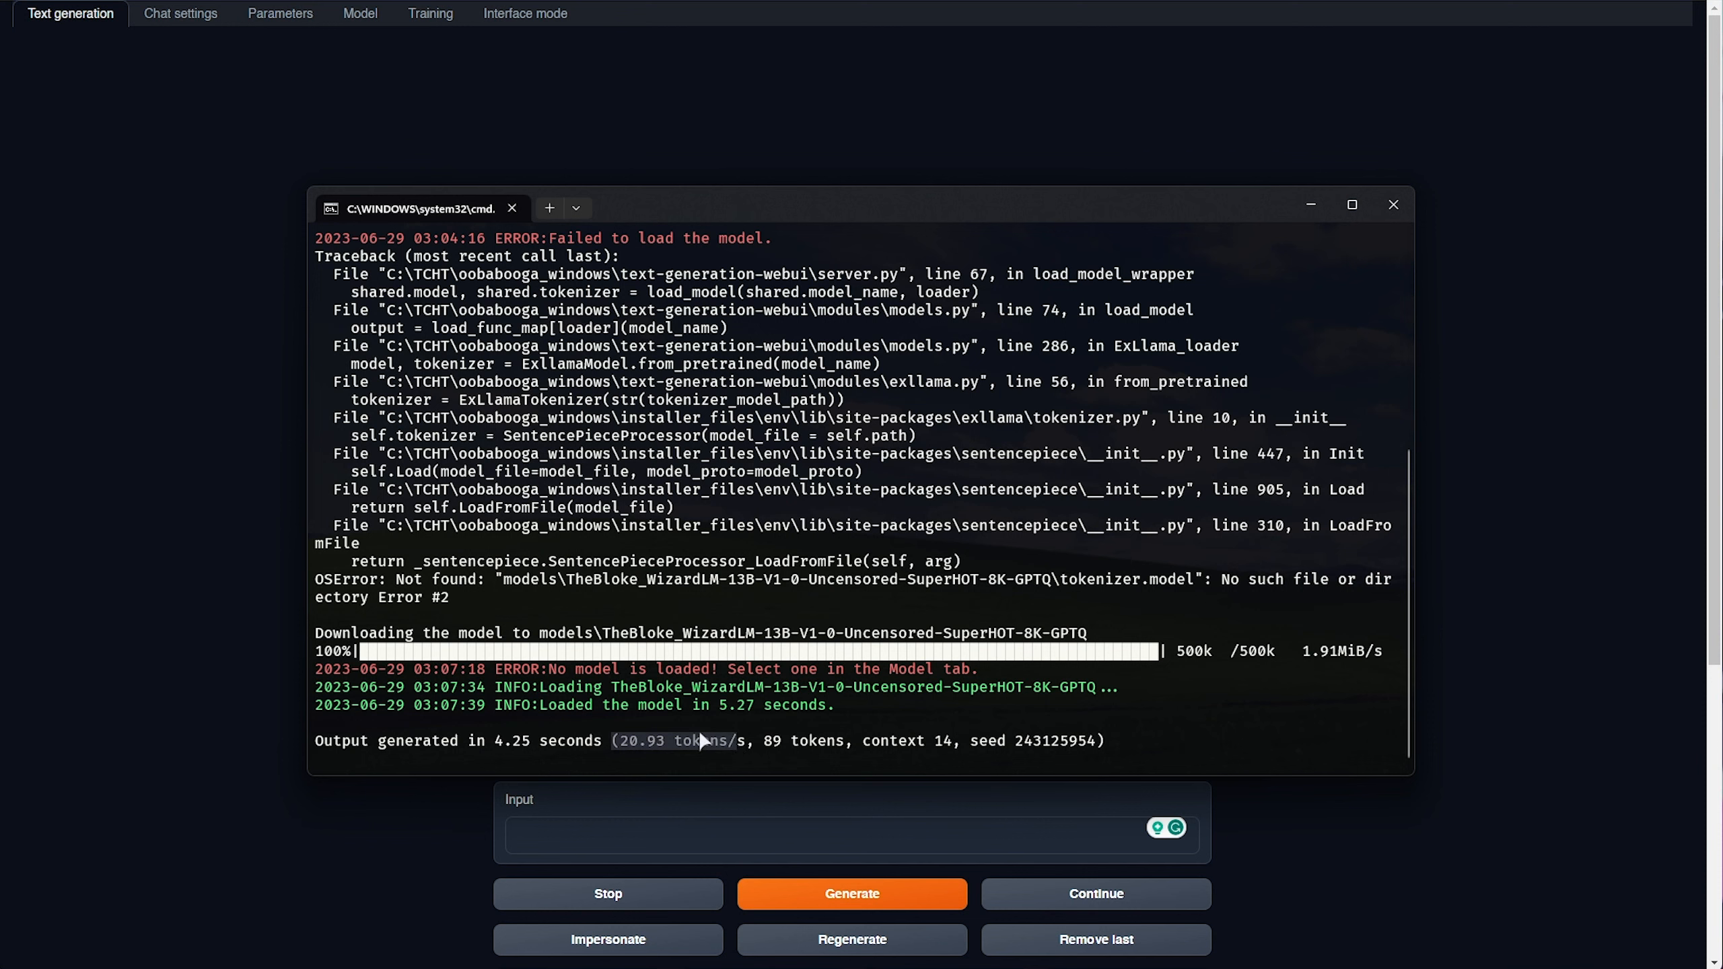
pyautogui.moveTo(675, 684); pyautogui.dragTo(843, 686)
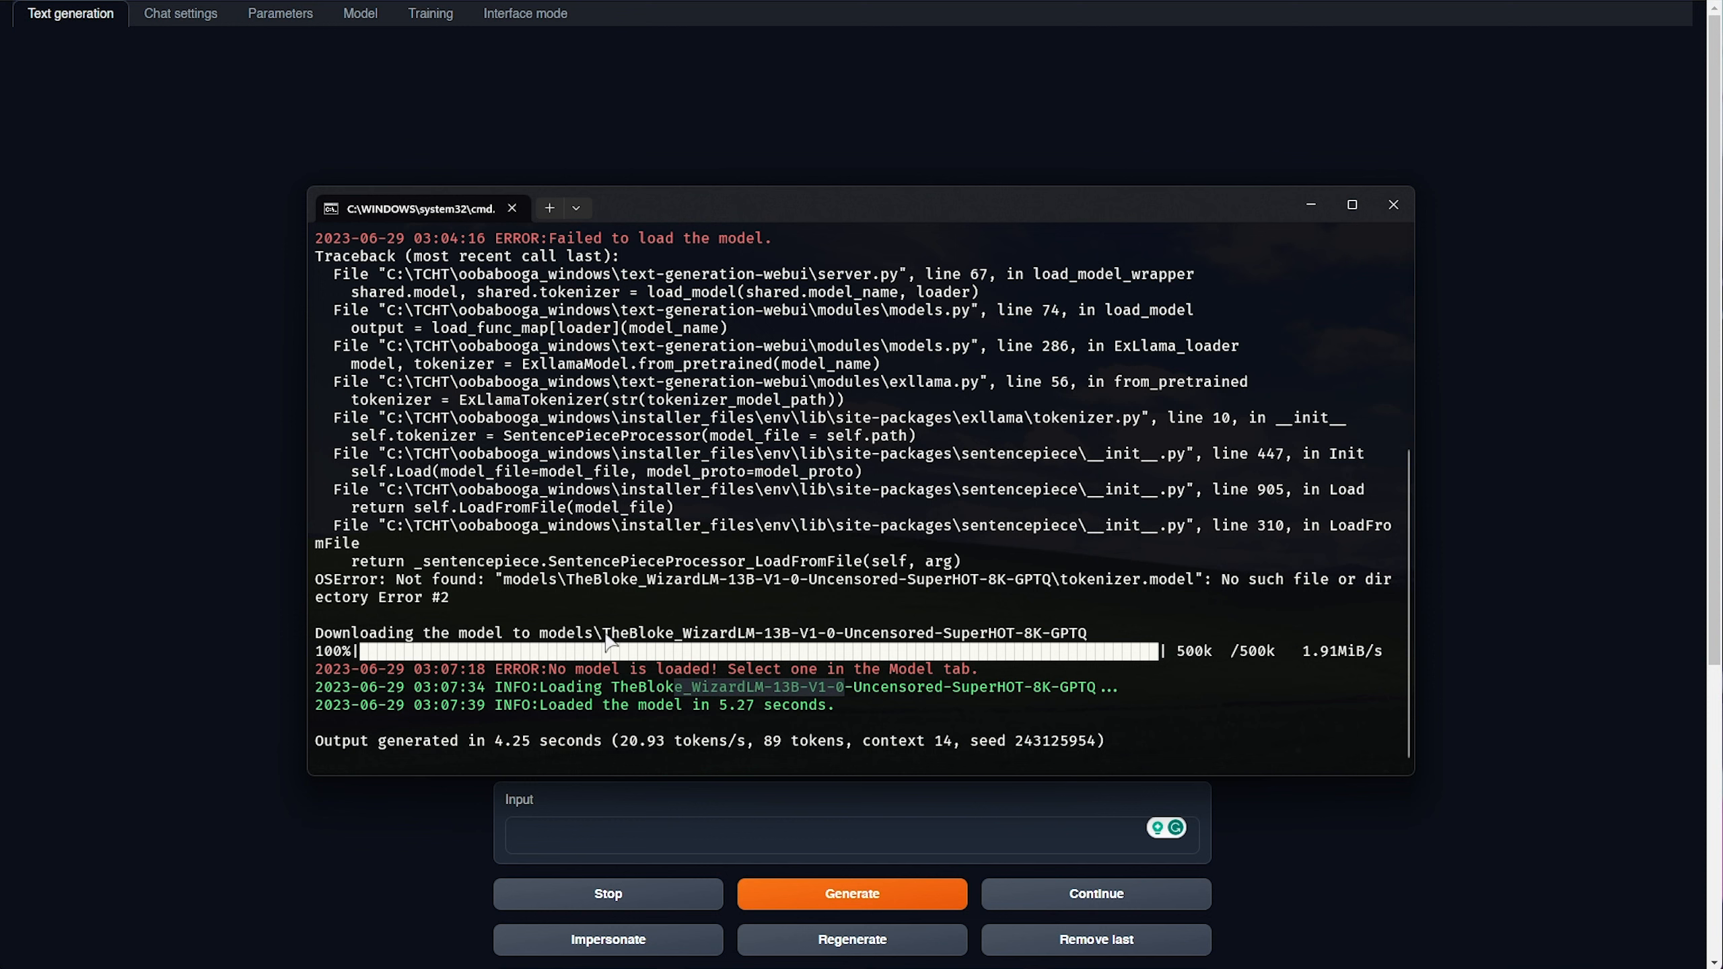
pyautogui.click(158, 732)
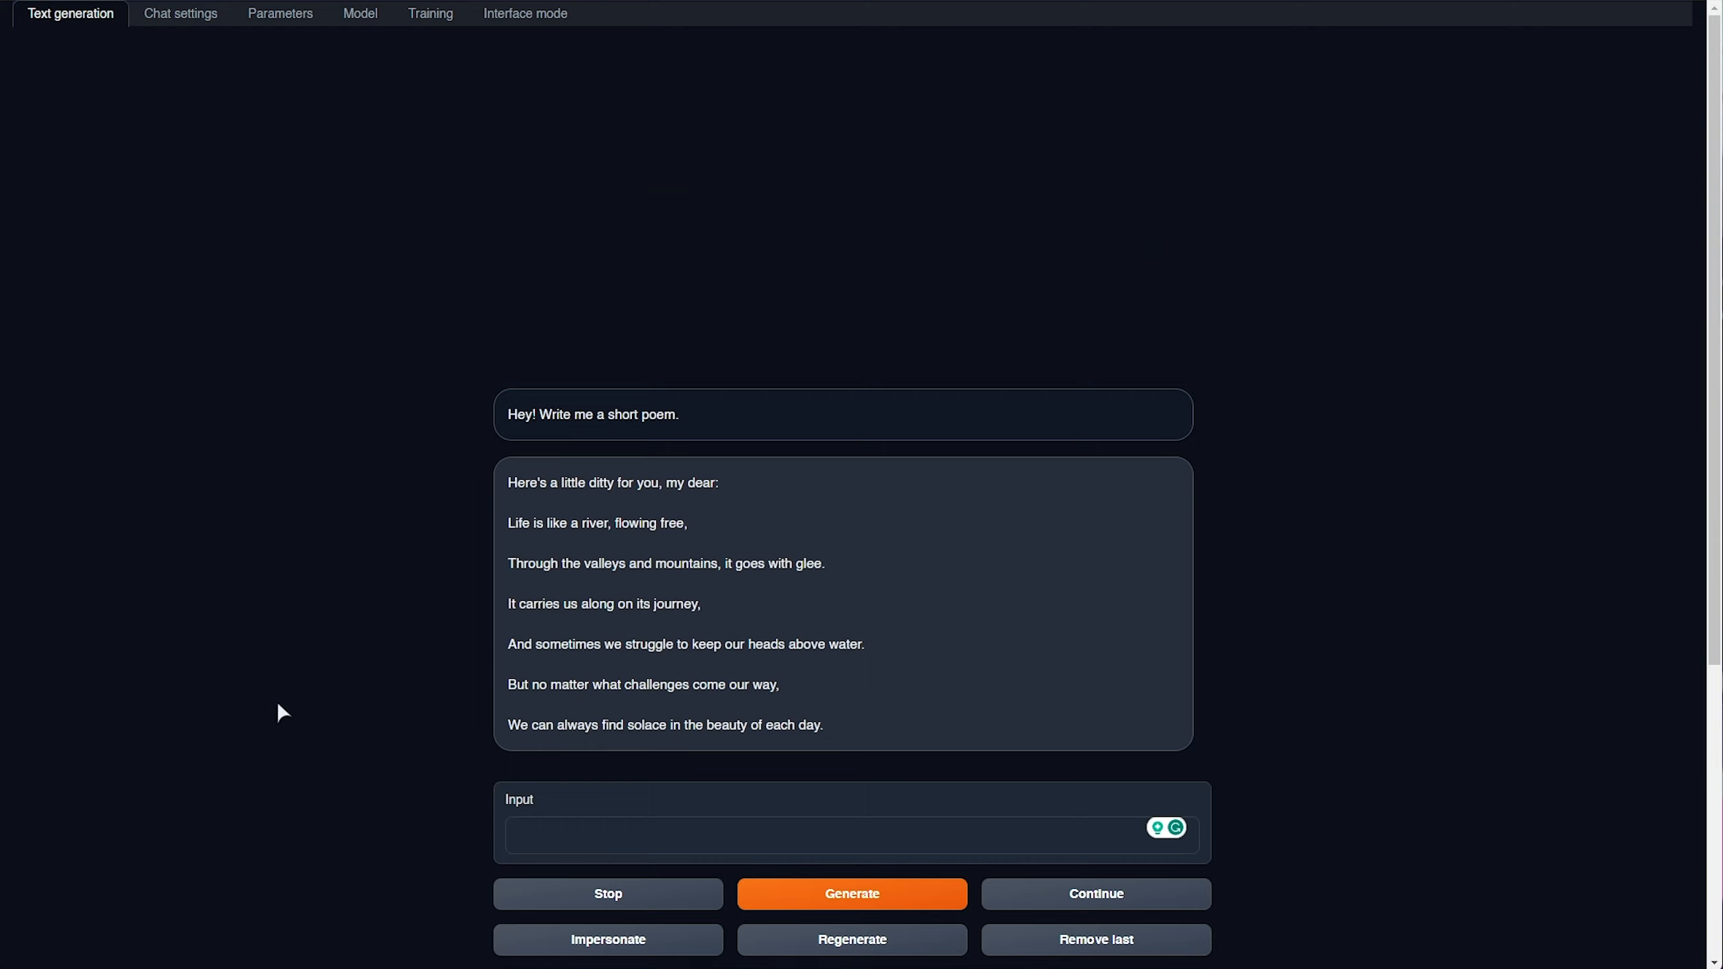